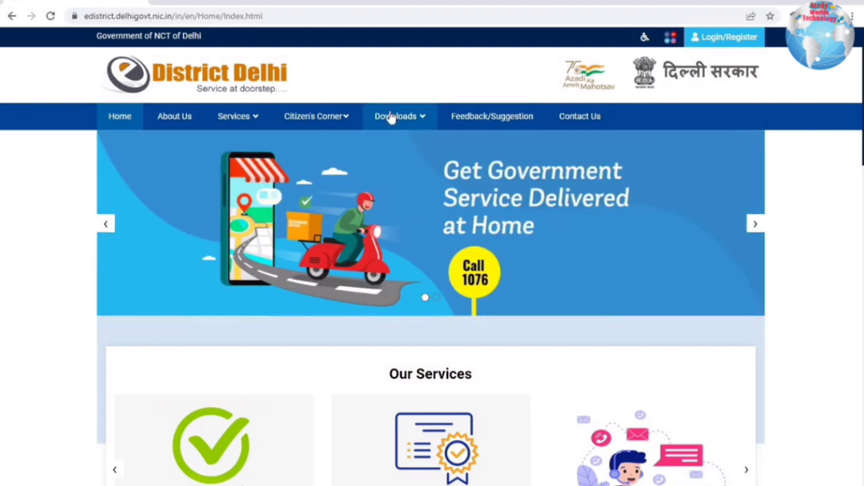
- Scroll the e-District Delhi home page down to the Information banner, Department Corner and Statistics
scroll(655, 314, "down", 4)
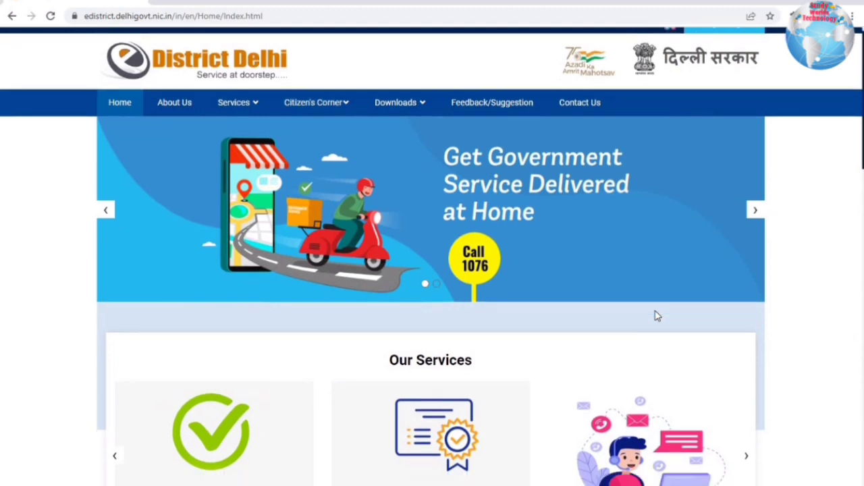
scroll(311, 249, "up", 4)
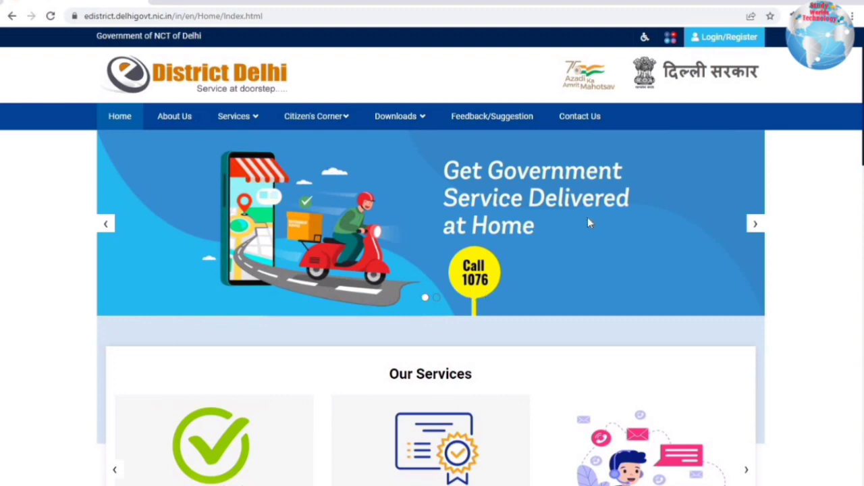
scroll(588, 221, "down", 5)
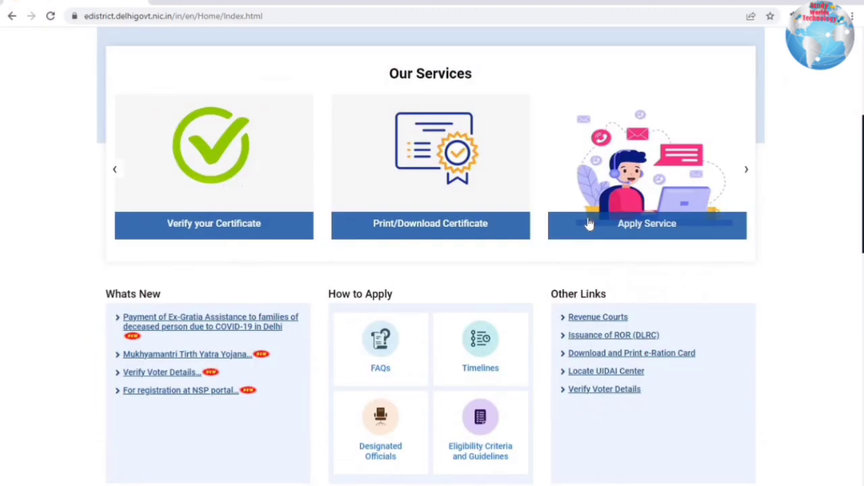
scroll(588, 223, "down", 2)
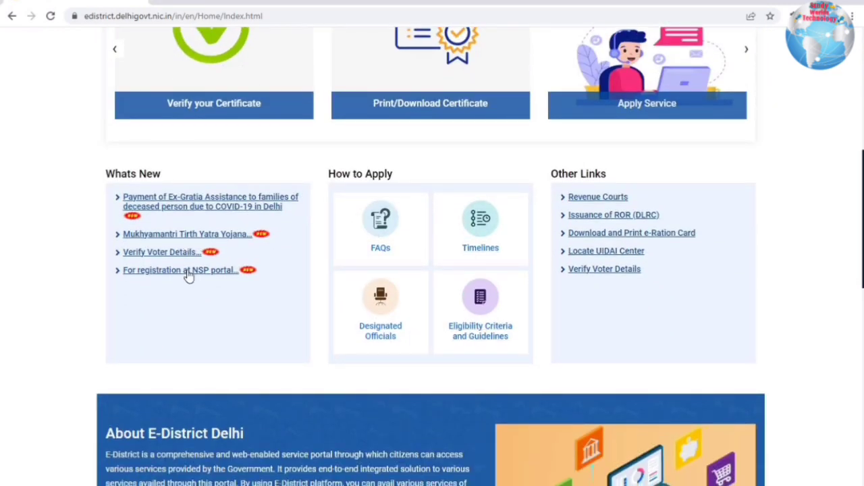
scroll(267, 372, "down", 4)
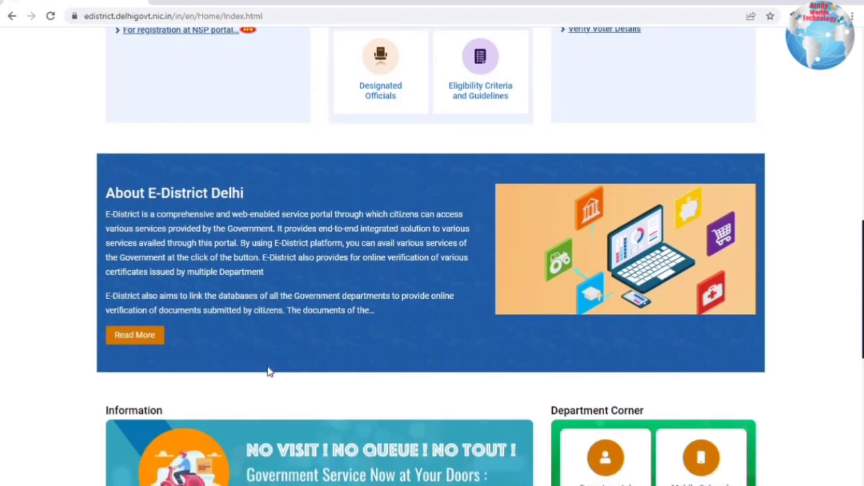
scroll(267, 371, "down", 2)
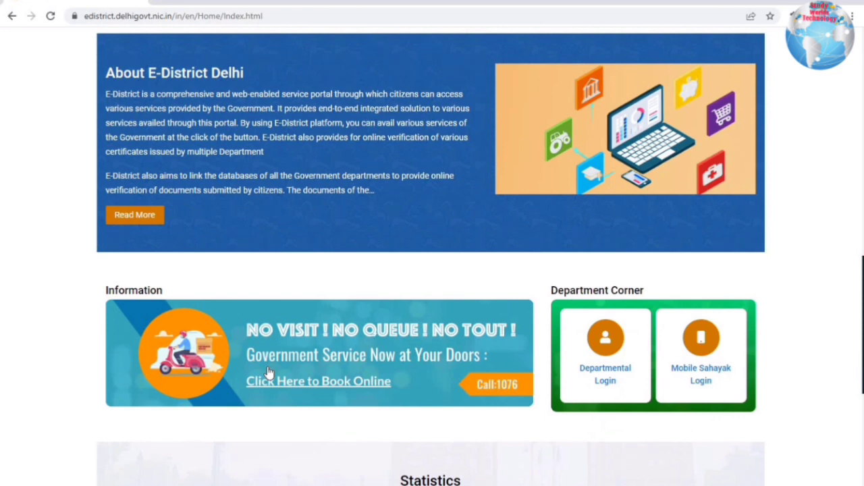
scroll(269, 372, "down", 2)
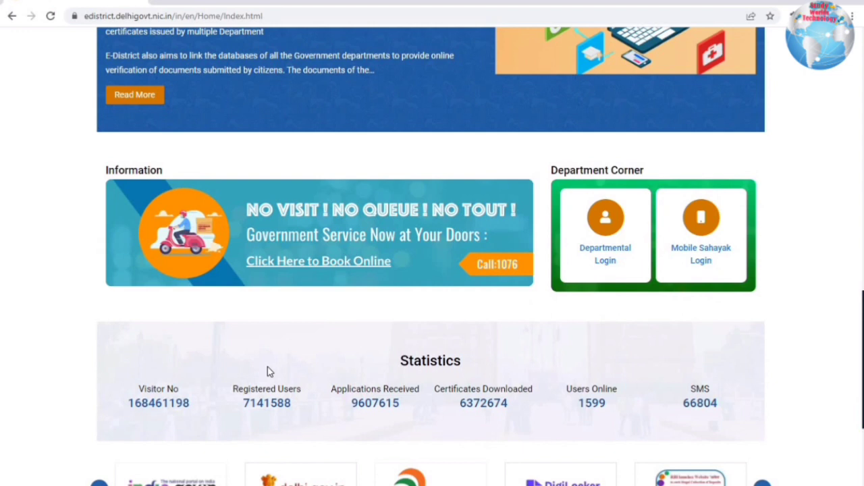
scroll(267, 371, "down", 1)
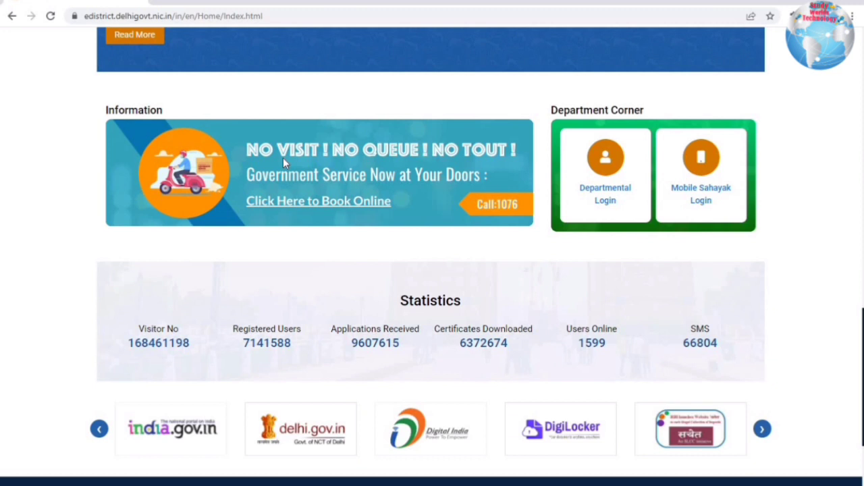
- Open the D2D booking portal from e-District Delhi and request a sign-in OTP for the mobile number
left_click(200, 1)
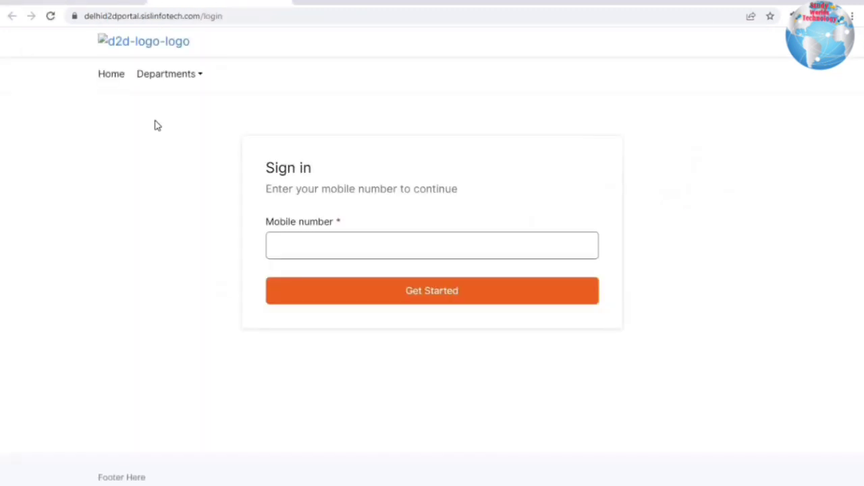
left_click(66, 2)
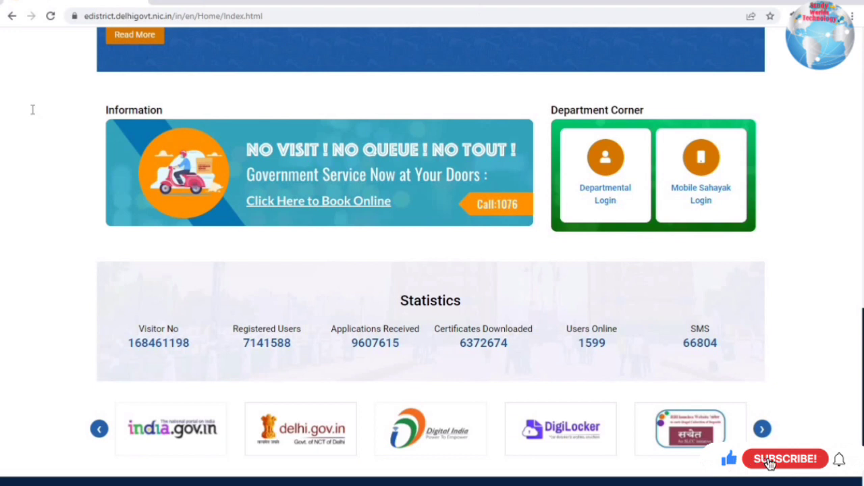
left_click(278, 205)
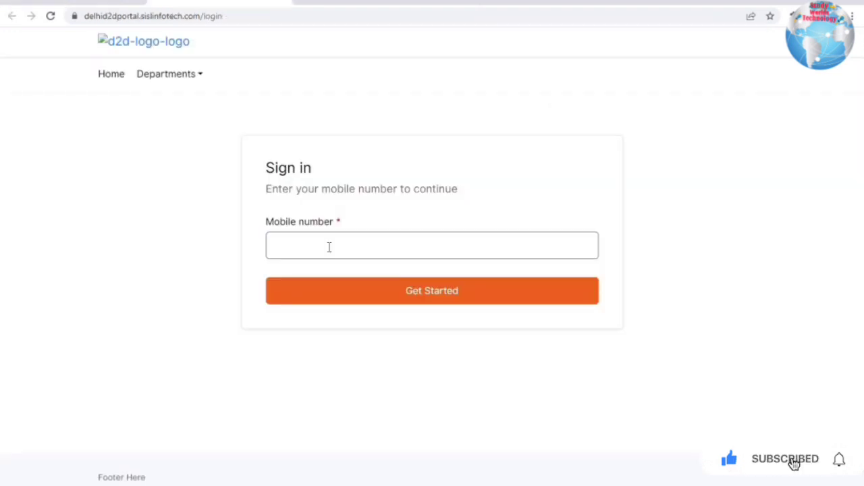
left_click(328, 247)
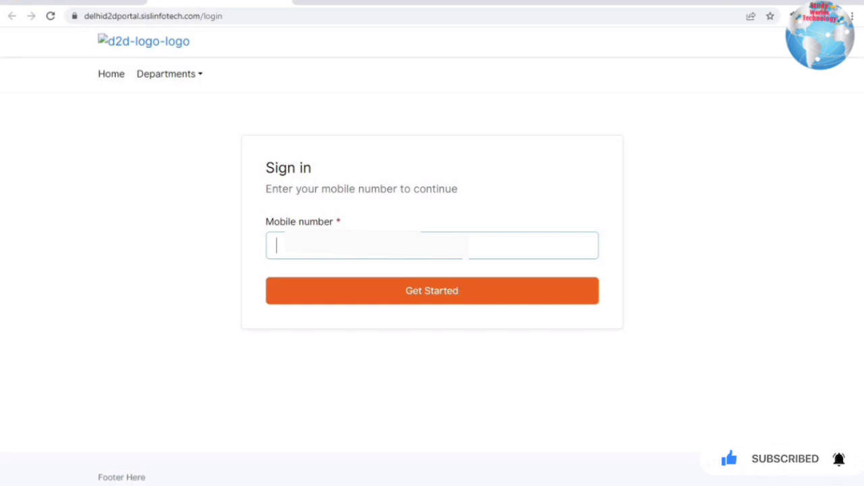
type("96")
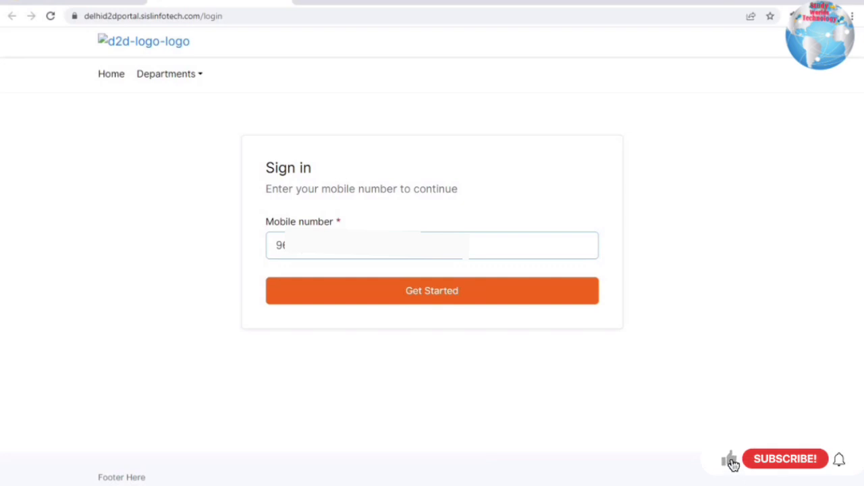
left_click(338, 295)
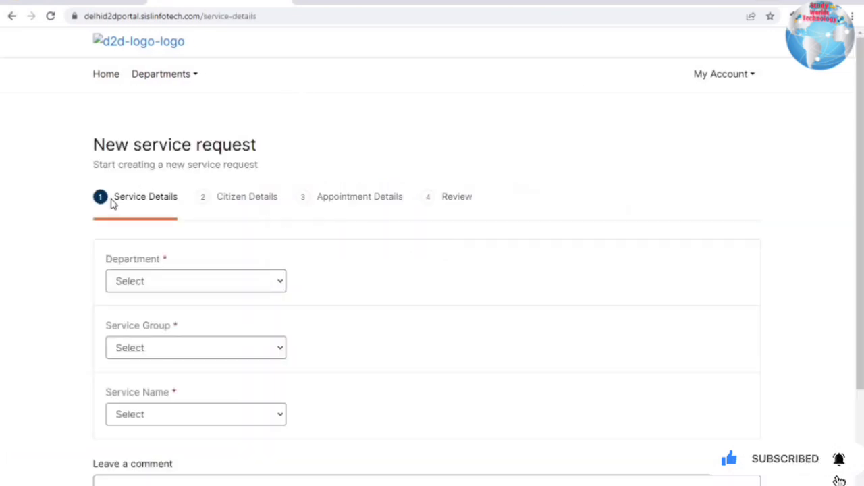
- Try Revenue, then Food & Civil Supplies, as the department and service group
left_click_drag(111, 199, 285, 202)
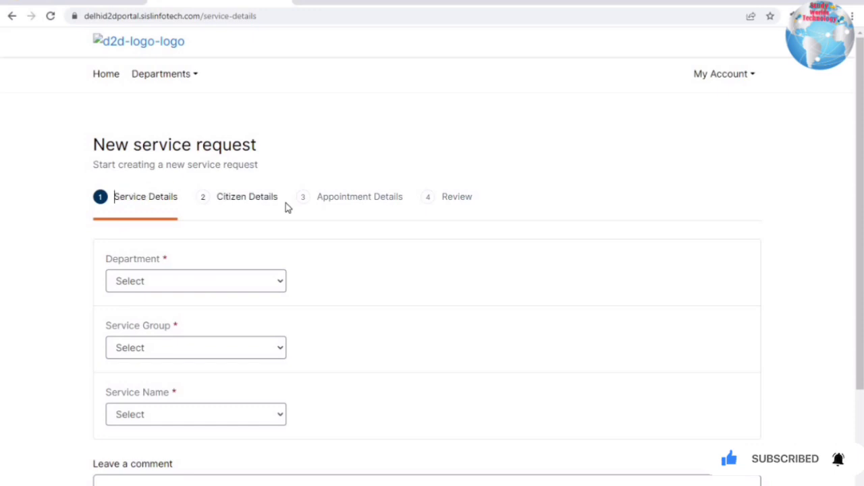
left_click(365, 197)
double_click(439, 200)
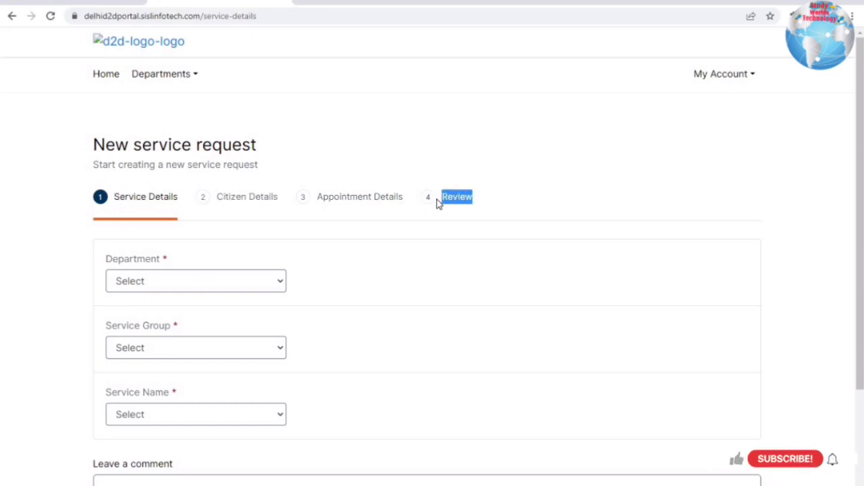
left_click(439, 200)
scroll(265, 189, "down", 2)
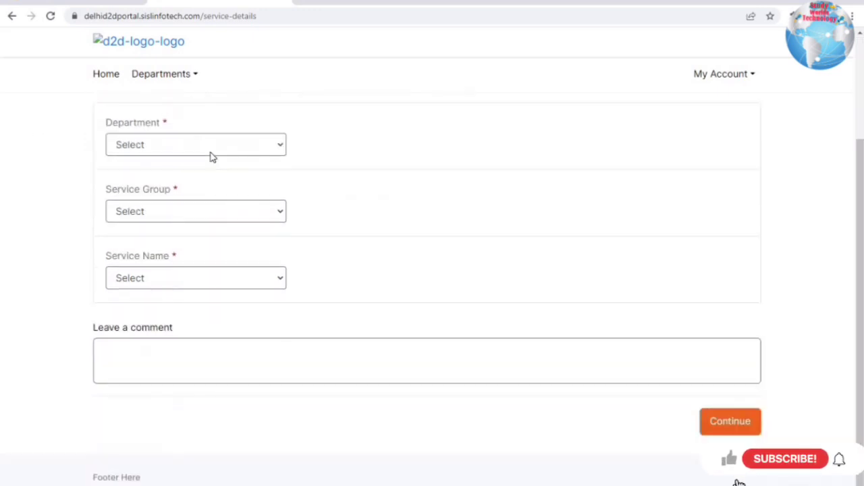
left_click(200, 150)
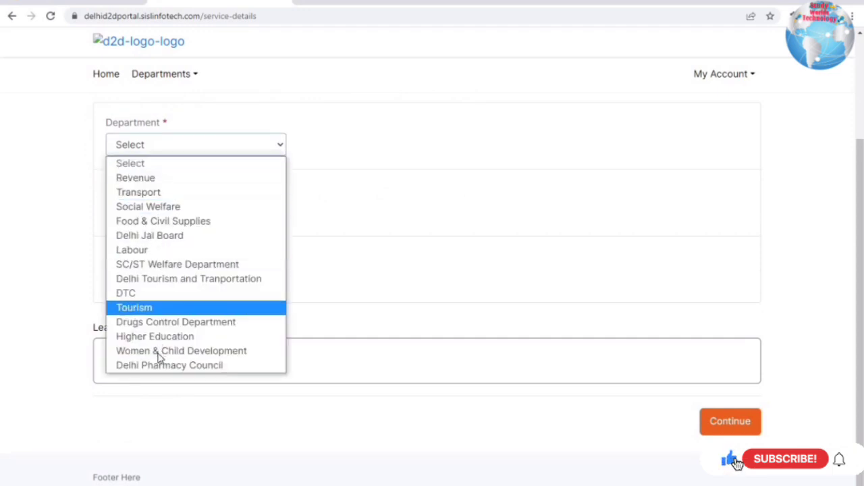
left_click(147, 178)
left_click(141, 144)
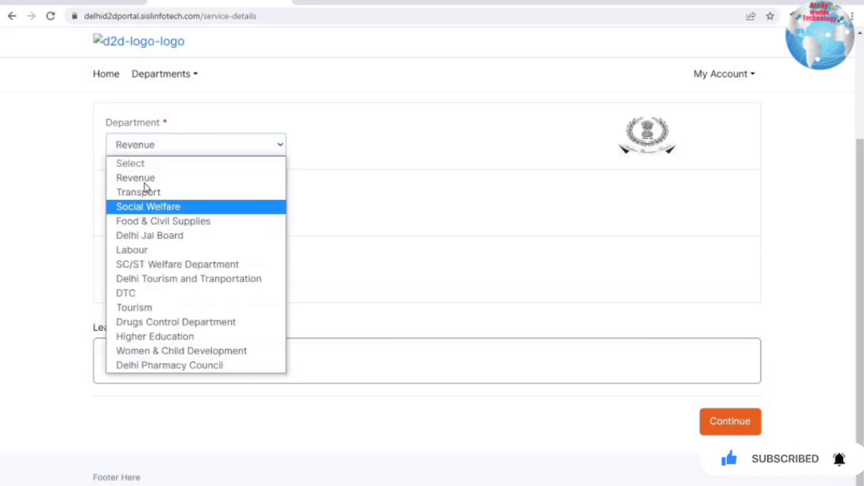
left_click(165, 221)
left_click(170, 207)
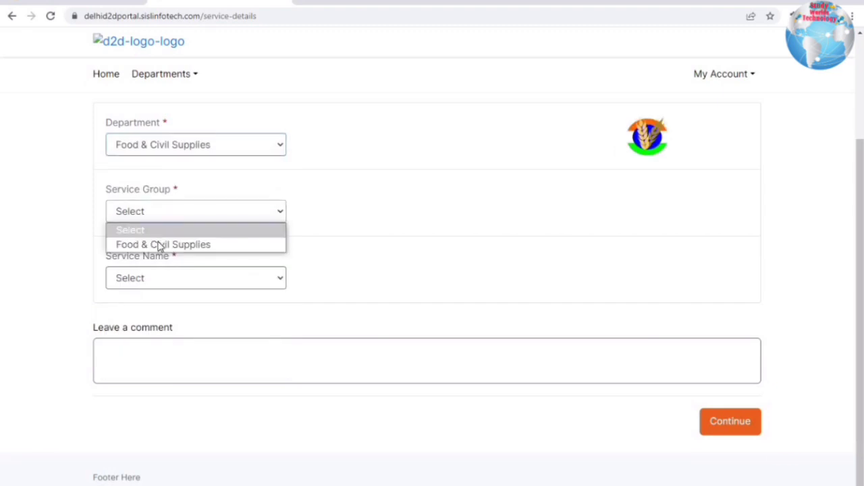
left_click(158, 245)
left_click(155, 278)
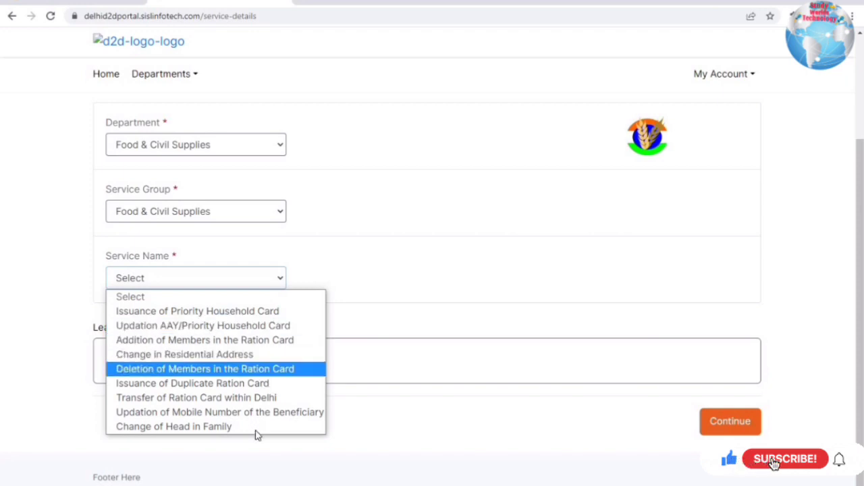
- Switch back to Revenue and pick Issuance of Income Certificate as service group and name
left_click(195, 148)
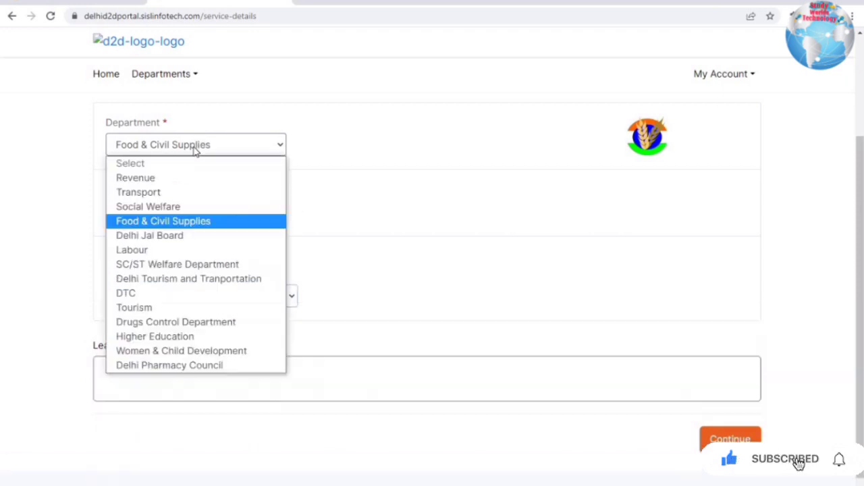
left_click(150, 177)
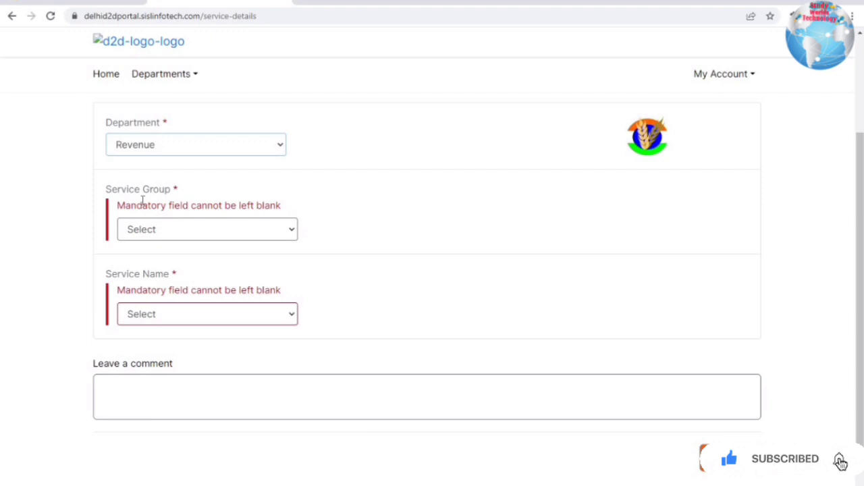
left_click(154, 232)
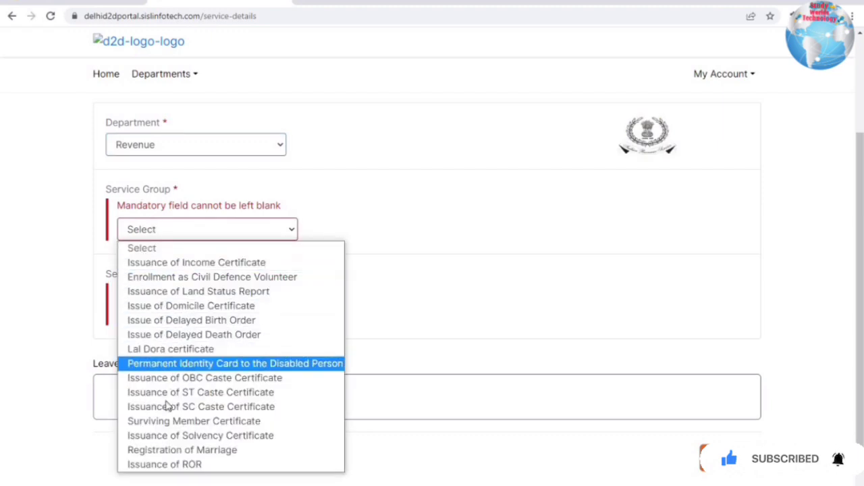
key("Down")
key("Down")
key("Down")
key("Down")
key("Down")
key("Down")
key("Down")
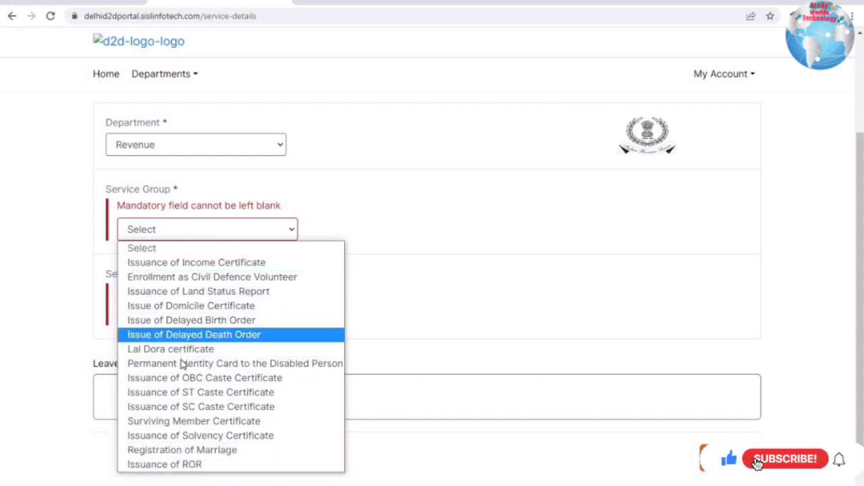
left_click(191, 268)
left_click(182, 214)
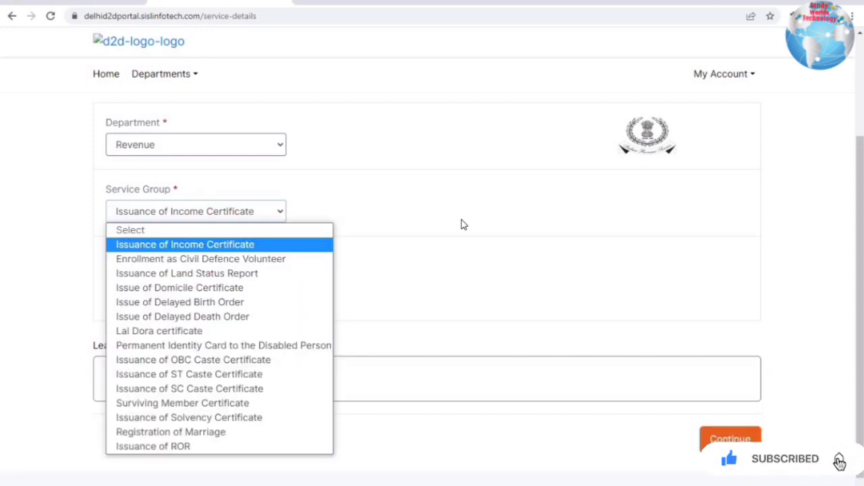
left_click(397, 228)
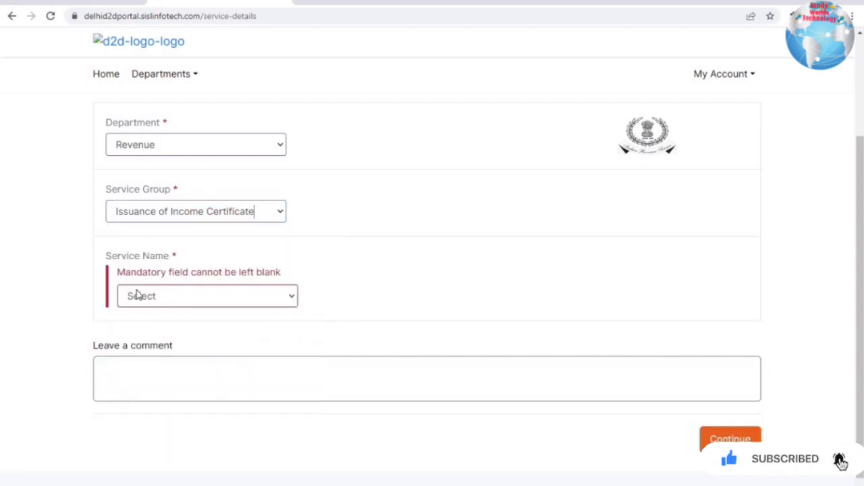
left_click(254, 297)
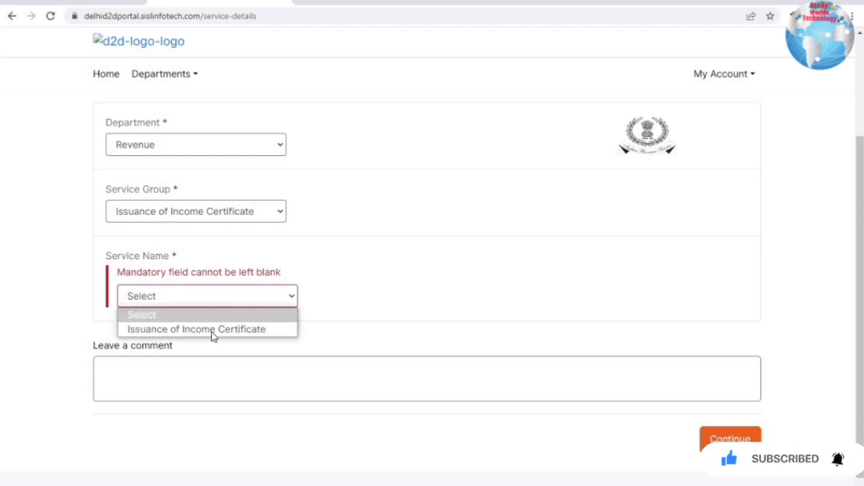
left_click(212, 331)
- Try Issuance of OBC Caste Certificate, then settle on Issue of Domicile Certificate as service group
left_click(196, 212)
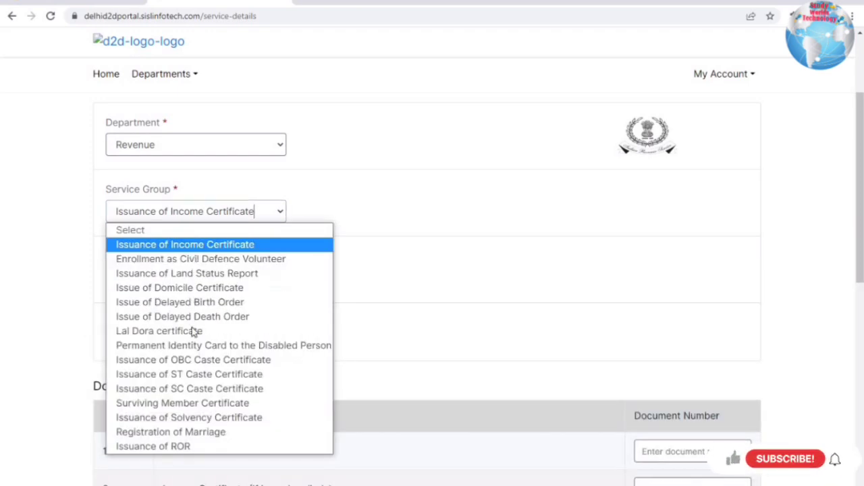
key("Return")
left_click(201, 281)
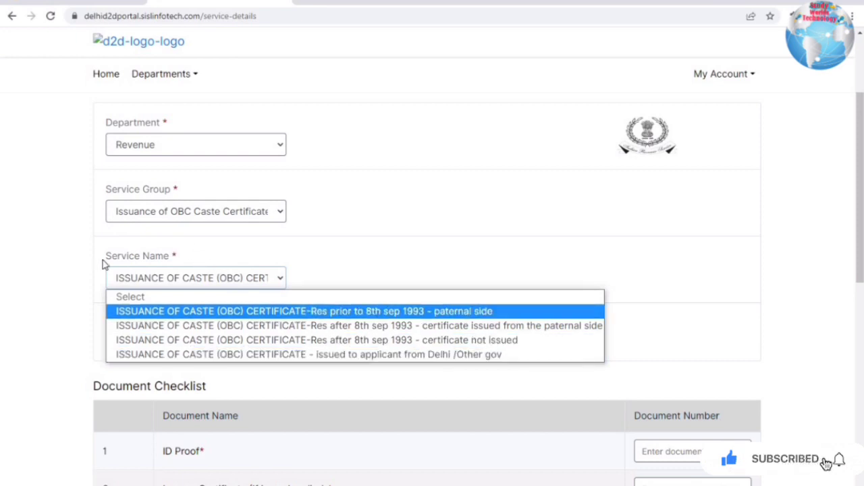
left_click_drag(266, 264, 122, 257)
left_click(180, 215)
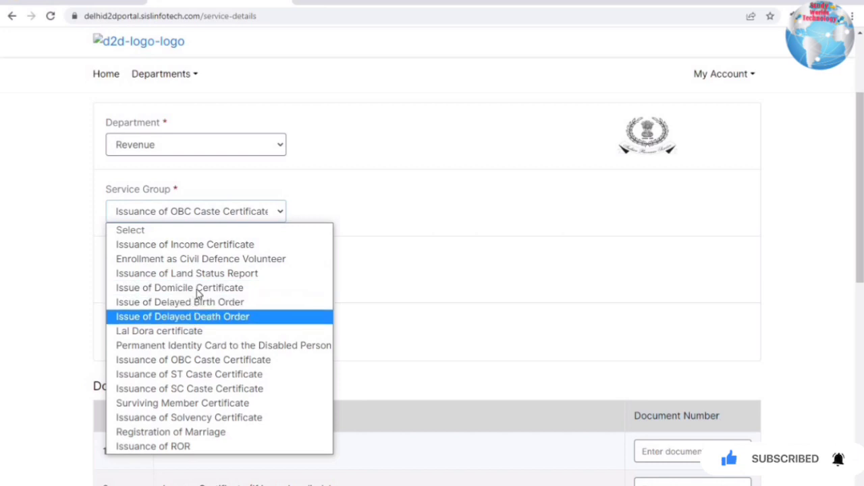
left_click(195, 288)
left_click(191, 277)
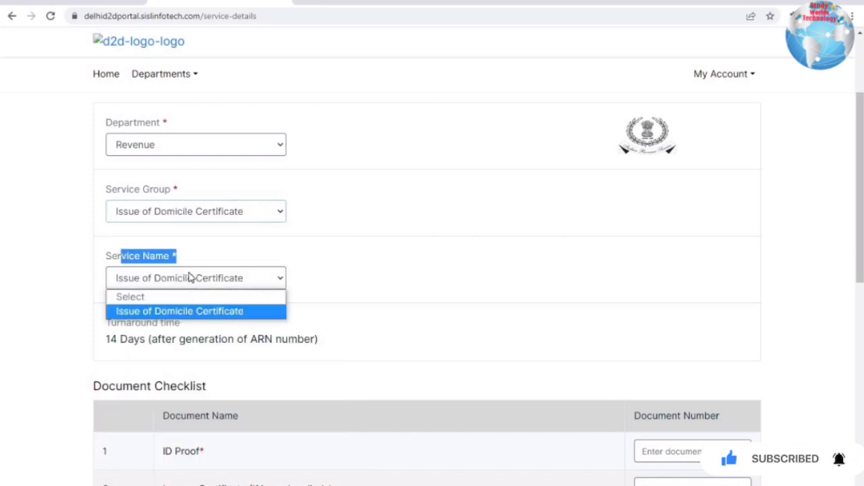
- Keep Issue of Domicile Certificate and highlight rows 1-3: ID Proof, Income Certificate, BPL Ration/NFS card
left_click(191, 227)
scroll(191, 228, "down", 3)
left_click_drag(211, 175, 176, 176)
left_click_drag(181, 213, 331, 206)
left_click_drag(635, 176, 705, 176)
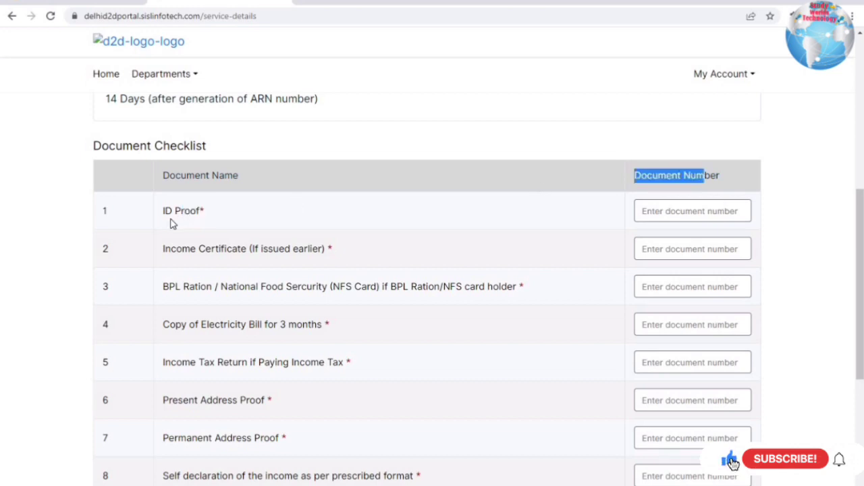
left_click_drag(163, 177, 241, 176)
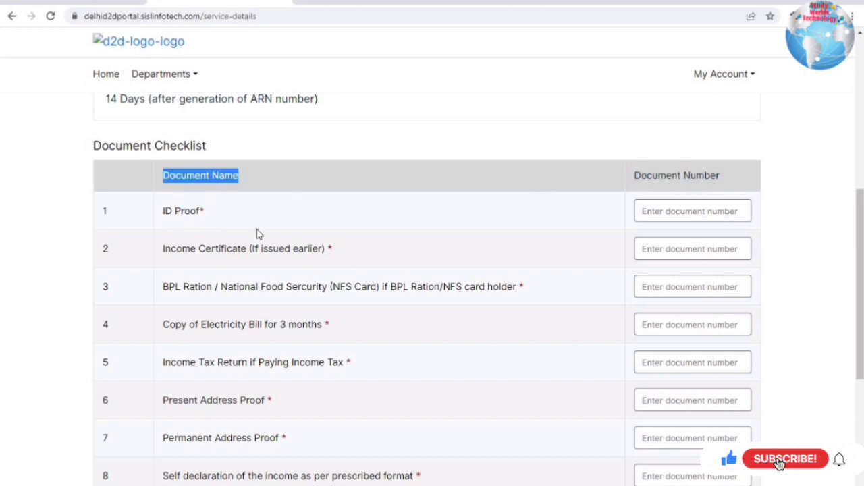
left_click_drag(192, 249, 358, 254)
left_click(650, 243)
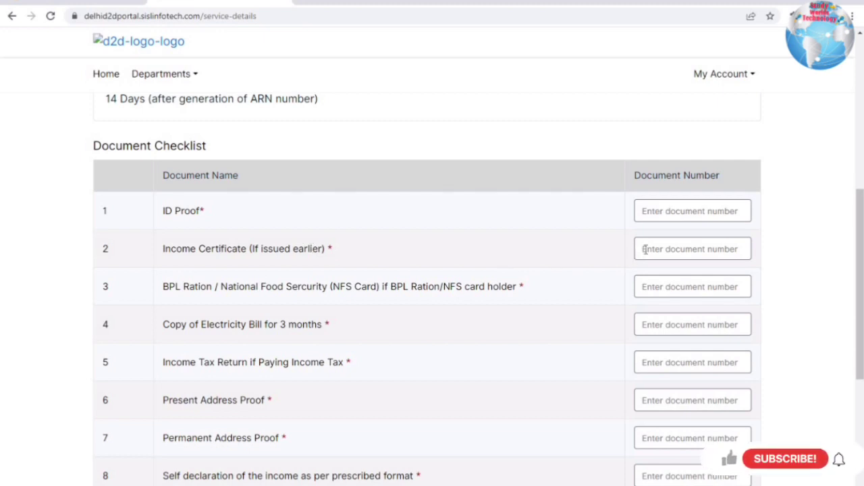
left_click_drag(181, 294, 496, 280)
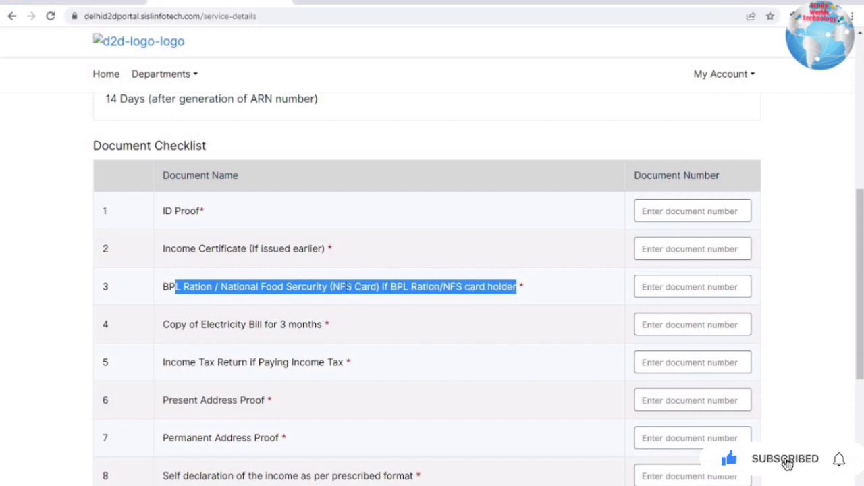
left_click(394, 287)
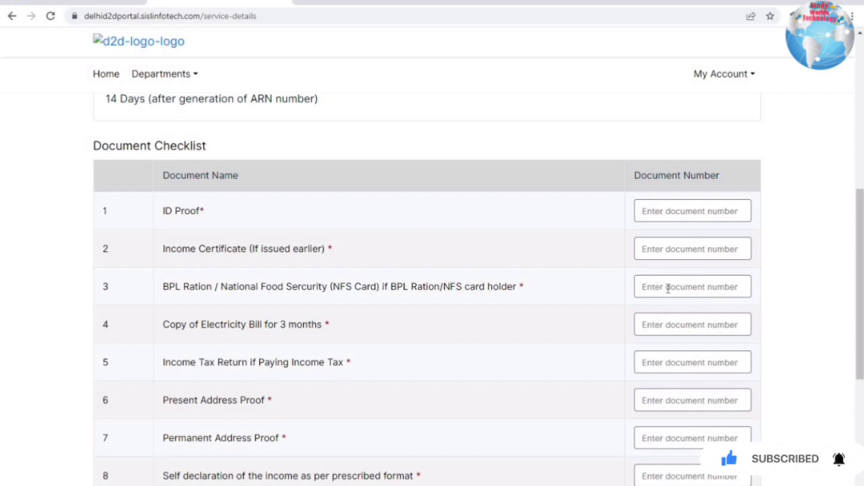
- Highlight the electricity bill, Income Tax Return, and present and permanent address proof rows
left_click_drag(336, 330, 166, 328)
left_click(334, 331)
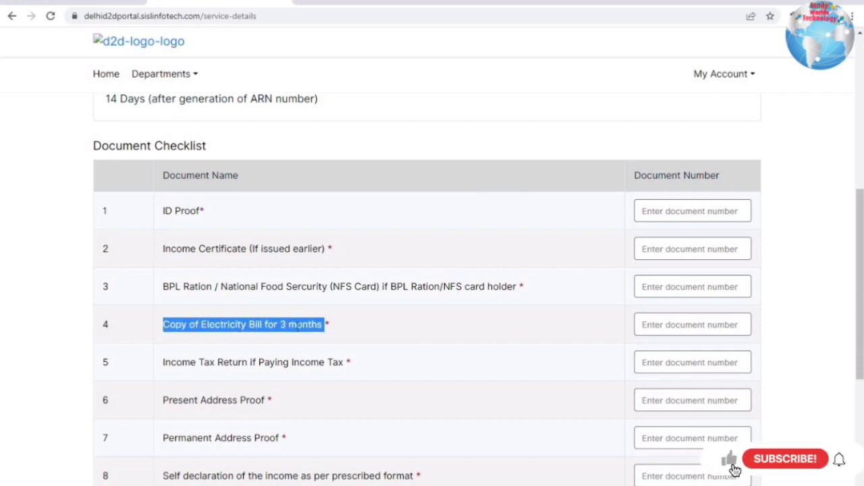
left_click(354, 330)
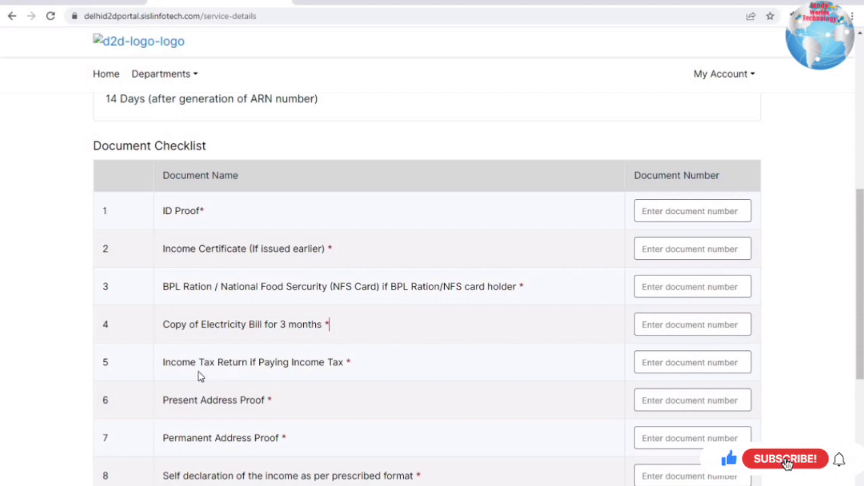
left_click_drag(189, 368, 425, 372)
left_click(655, 365)
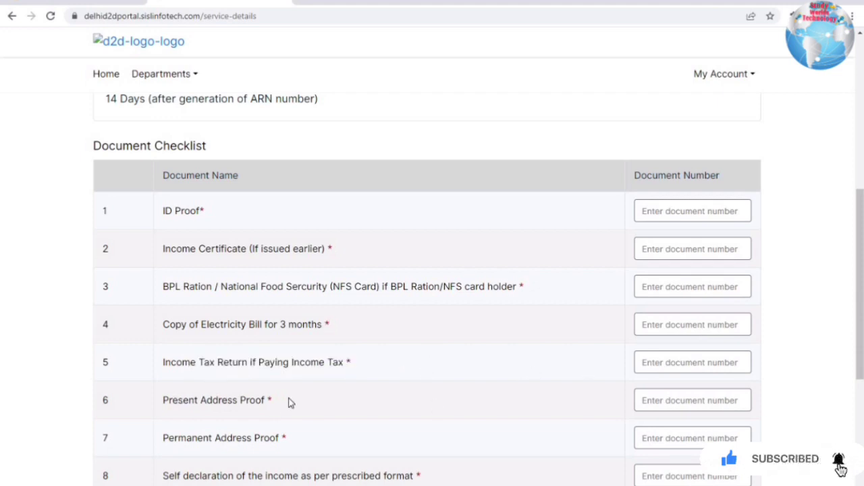
left_click_drag(172, 402, 291, 402)
left_click(671, 398)
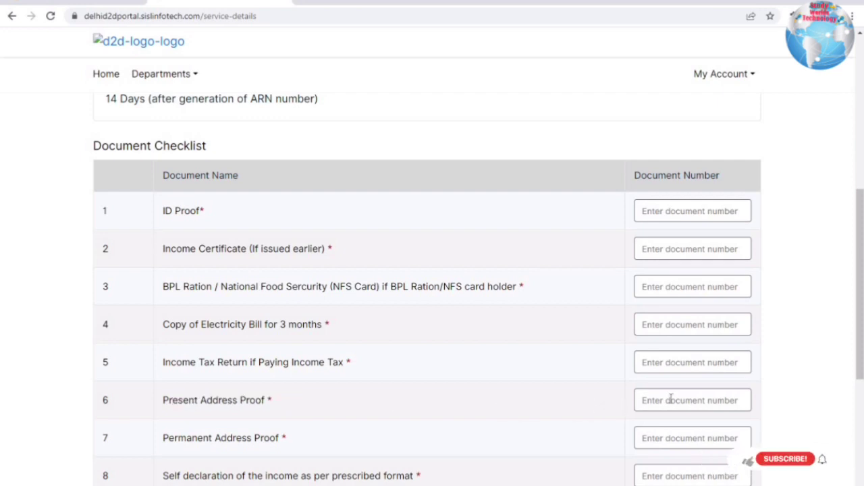
scroll(186, 375, "down", 1)
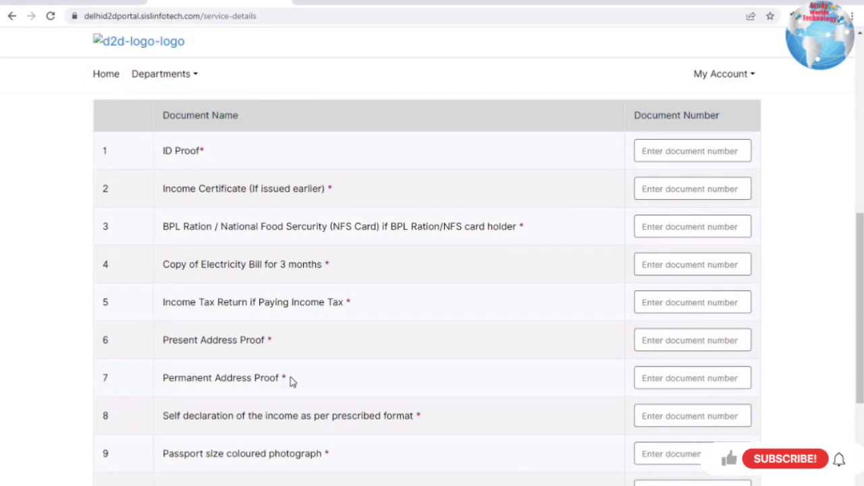
left_click_drag(186, 378, 544, 378)
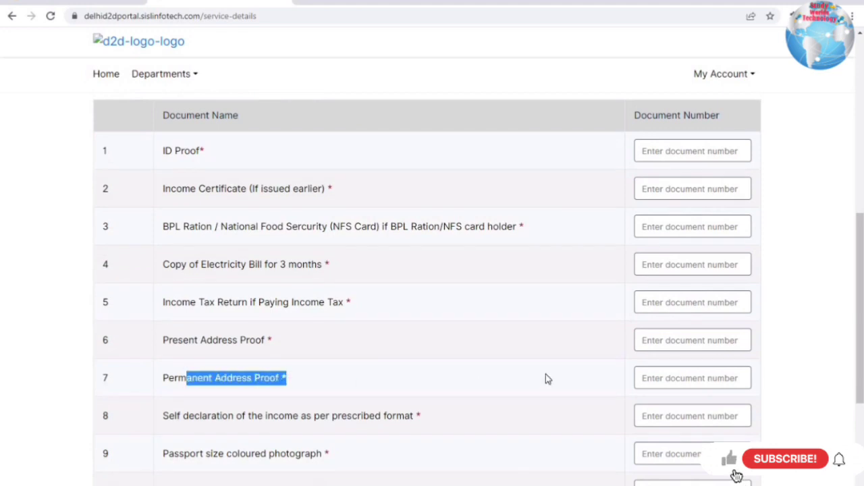
left_click(671, 370)
- Highlight the income self-declaration, passport photograph and Income Proofs rows, down to the comment box
scroll(232, 284, "down", 3)
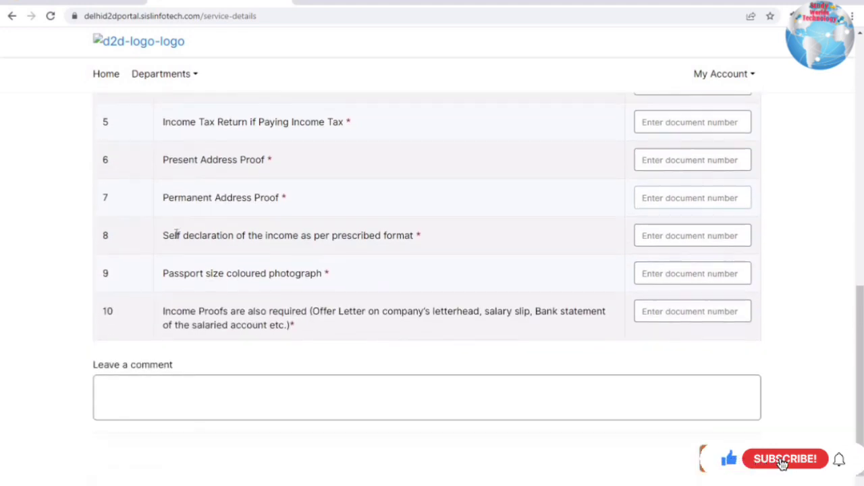
left_click_drag(328, 239, 174, 237)
left_click(266, 267)
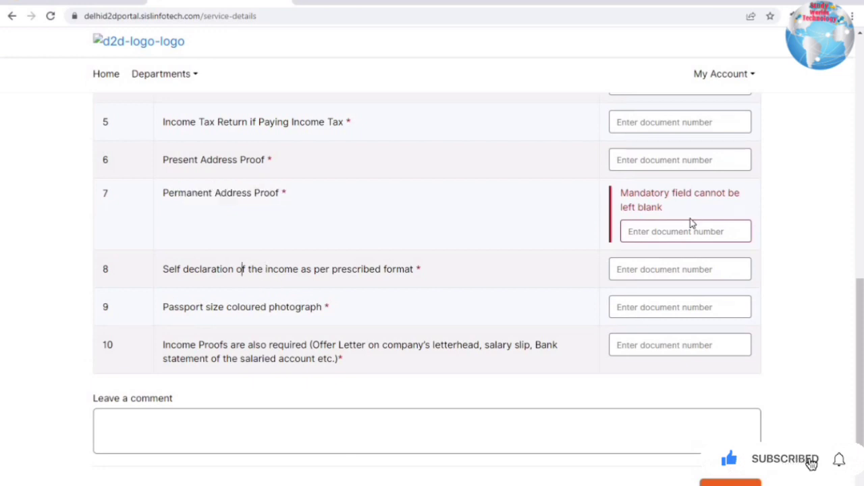
left_click_drag(168, 270, 399, 289)
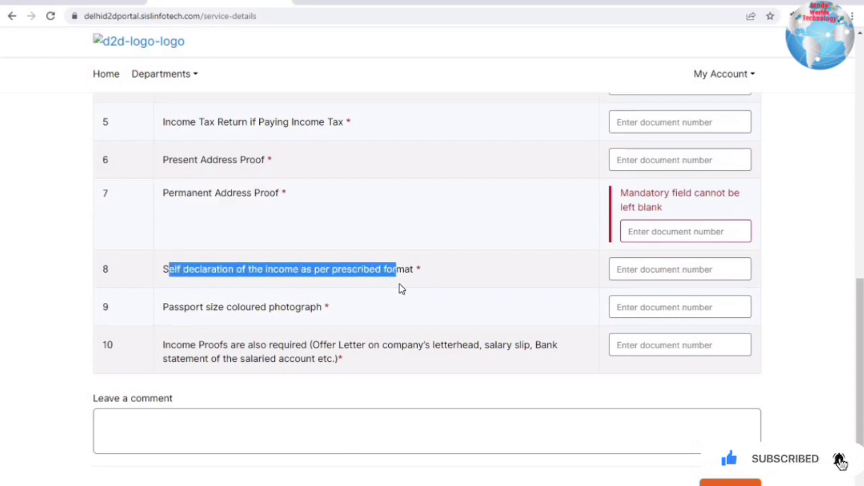
left_click(482, 271)
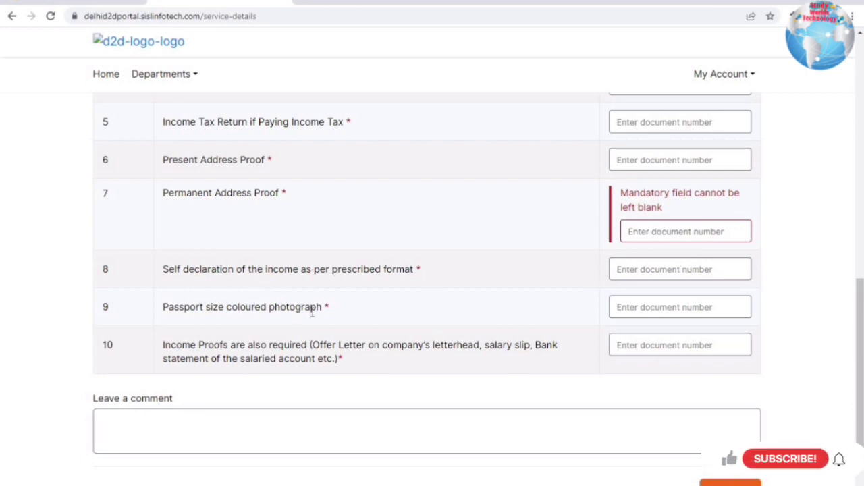
left_click_drag(173, 307, 715, 307)
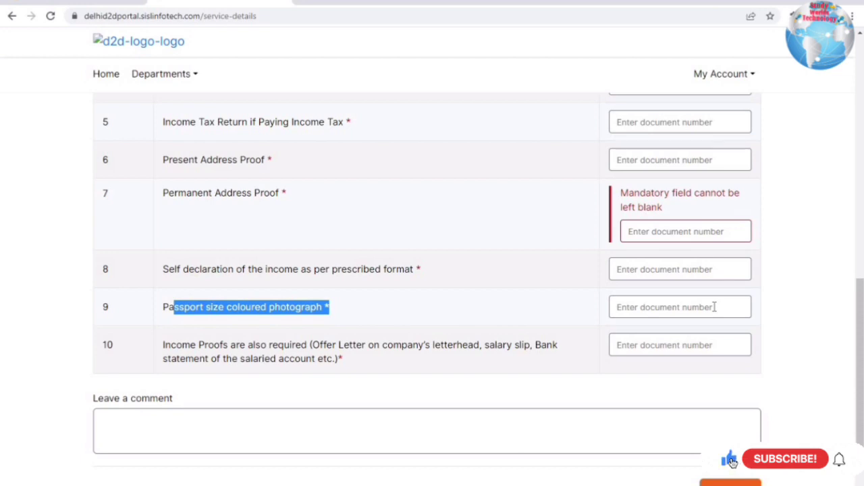
left_click_drag(180, 350, 456, 362)
left_click(517, 351)
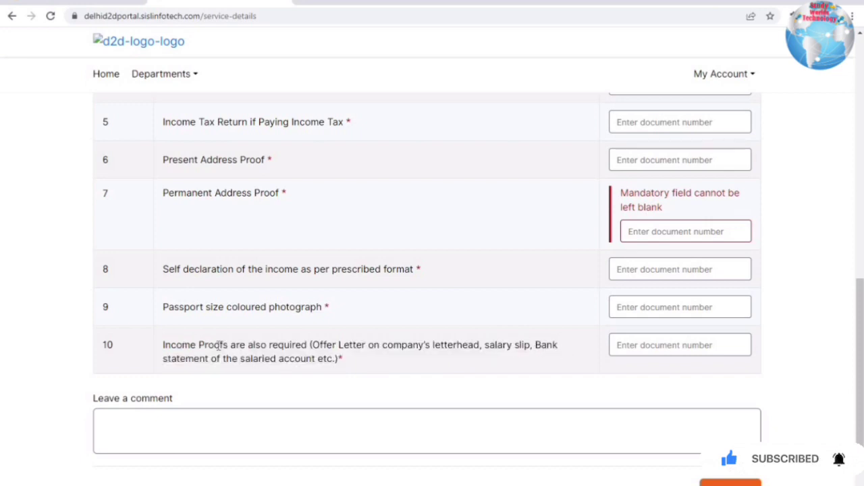
left_click_drag(220, 347, 365, 356)
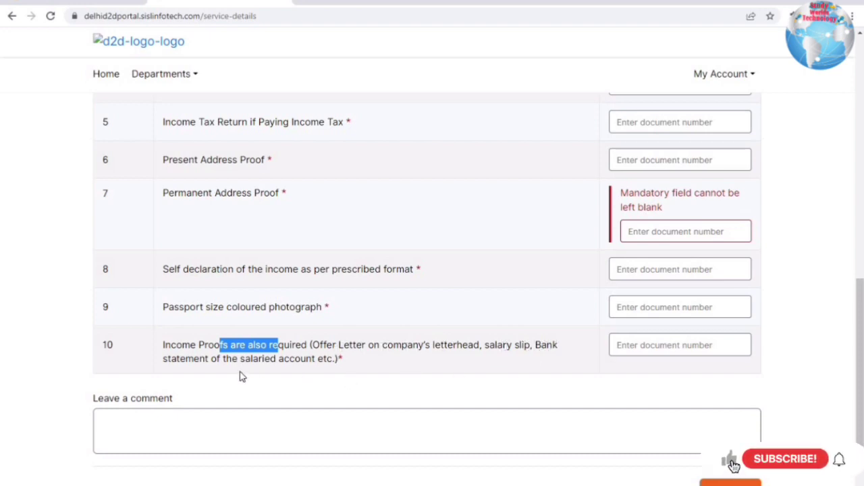
left_click_drag(222, 359, 347, 366)
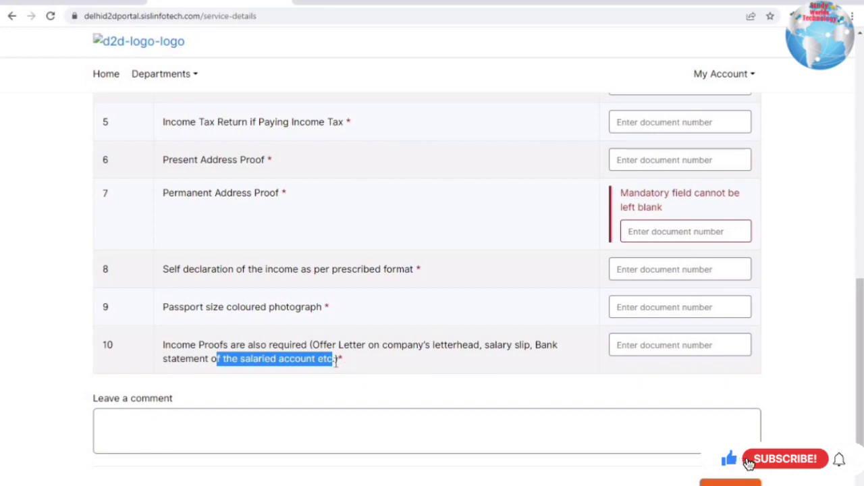
left_click(340, 359)
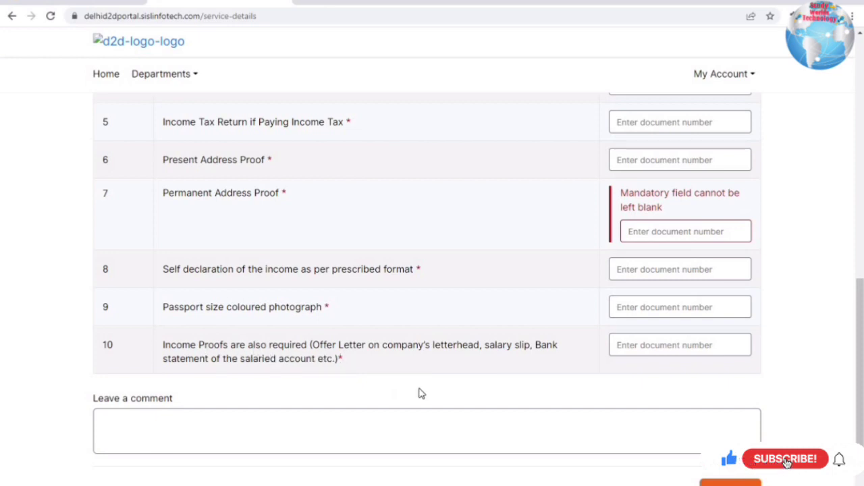
scroll(85, 347, "down", 1)
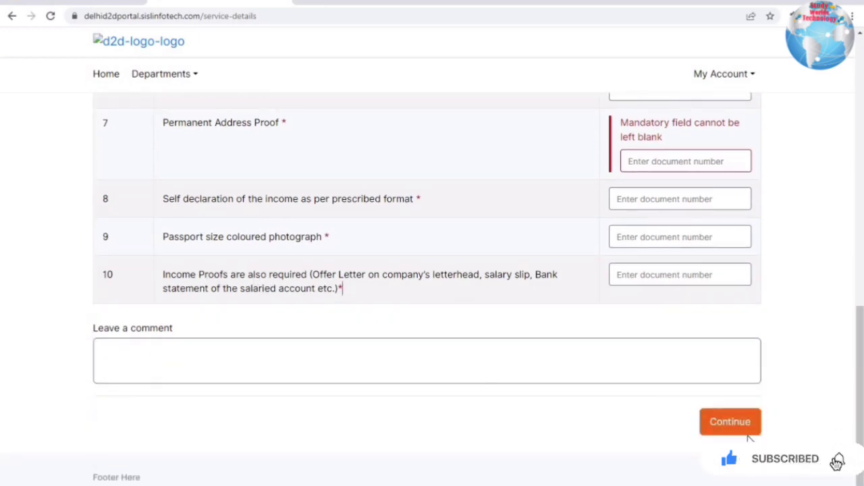
- After a blocked Continue, enter NA in rows 2 and 3 and the electricity bill number in row 4
left_click(730, 421)
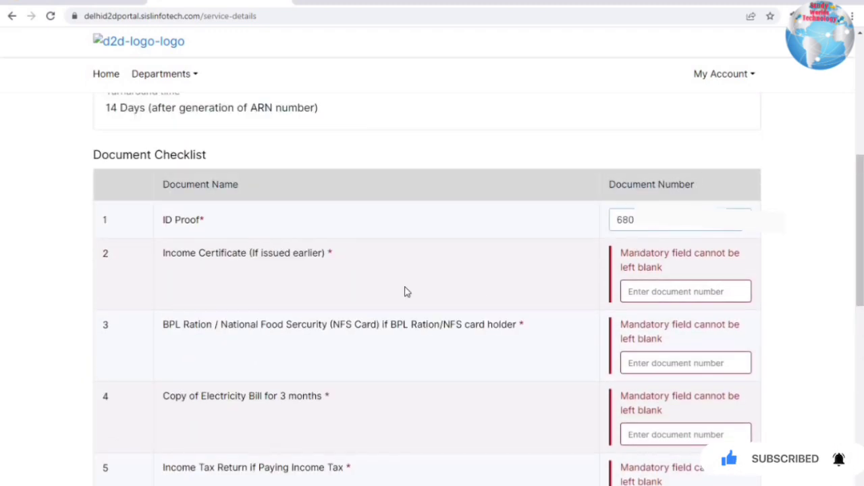
left_click_drag(205, 254, 211, 253)
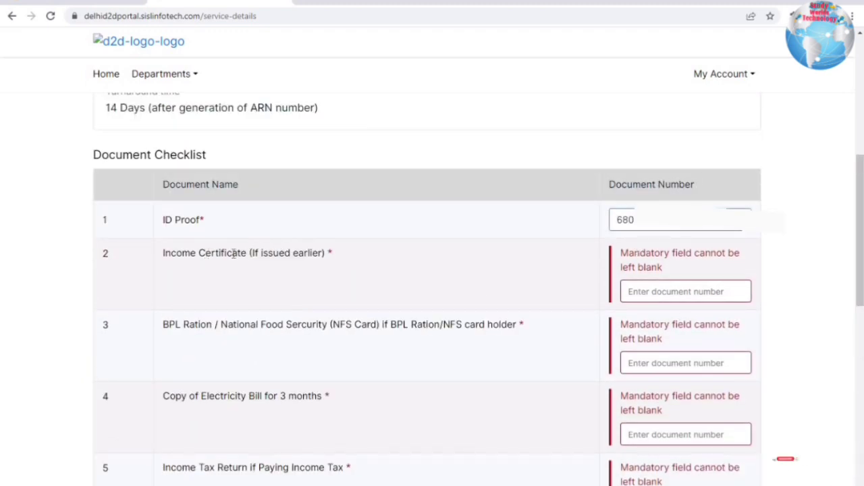
left_click_drag(646, 296, 638, 299)
left_click(638, 299)
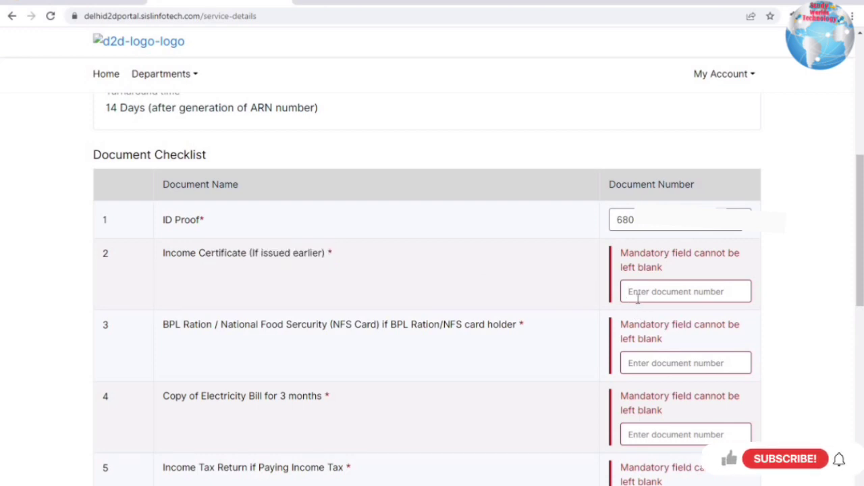
type("NA")
left_click(396, 319)
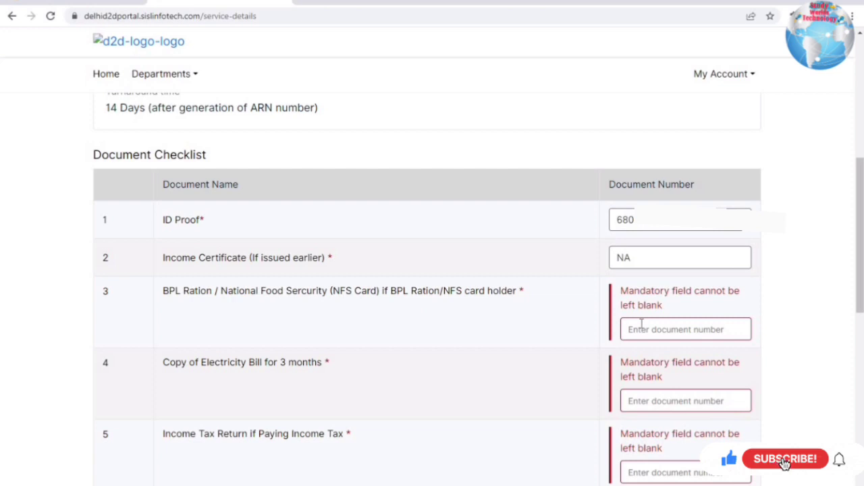
type("NA")
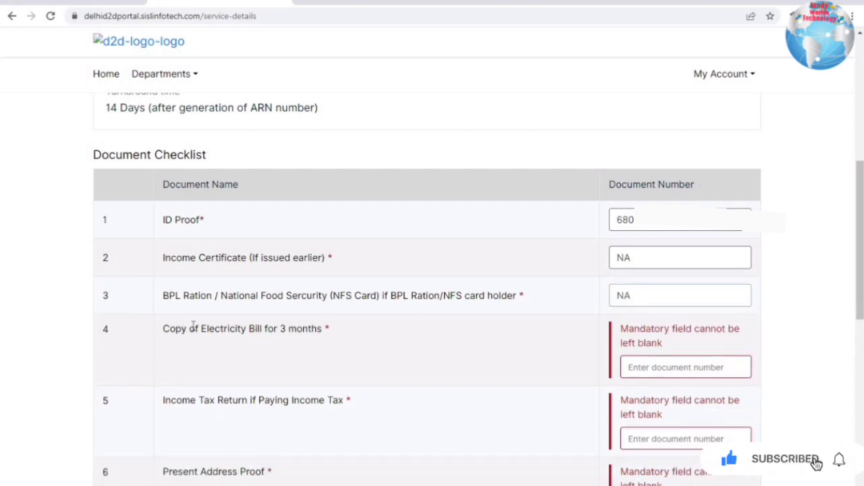
left_click(632, 365)
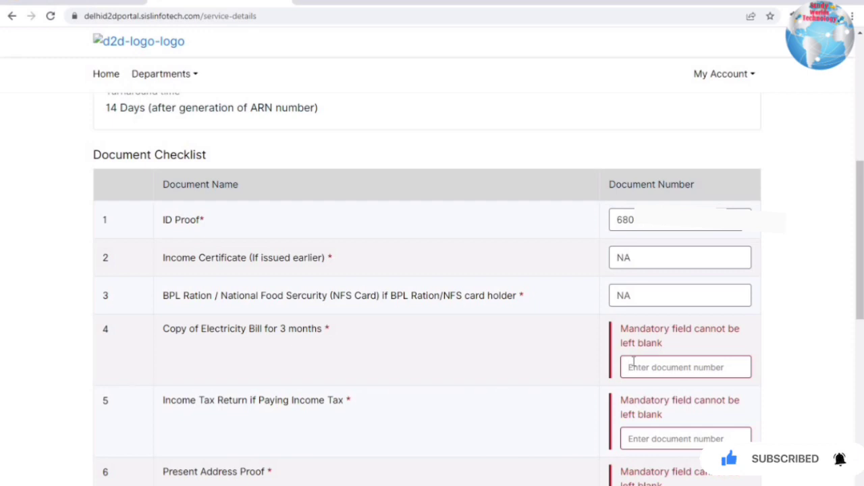
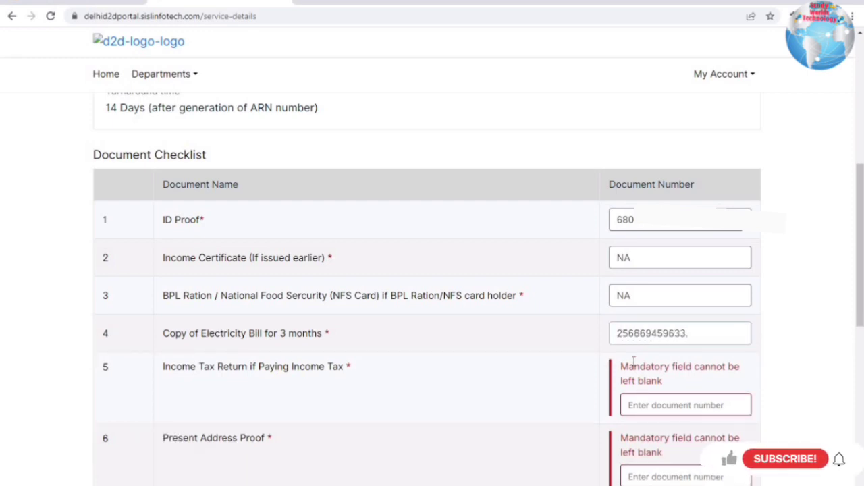
left_click(535, 344)
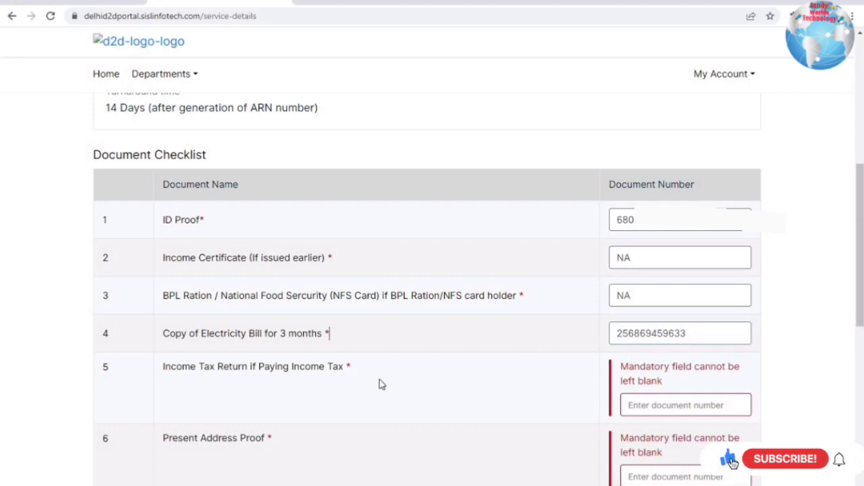
- Enter NA for the Income Tax Return row and the address proof numbers in rows 6 and 7
left_click_drag(176, 368, 301, 368)
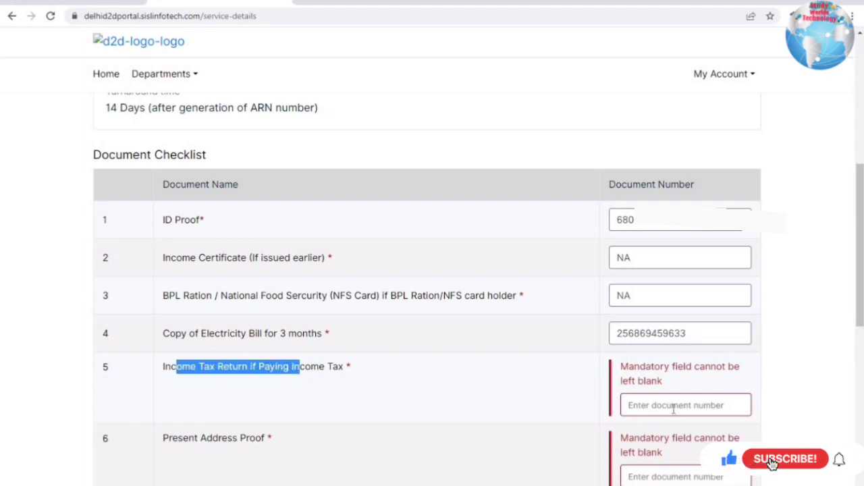
left_click(673, 407)
type("N")
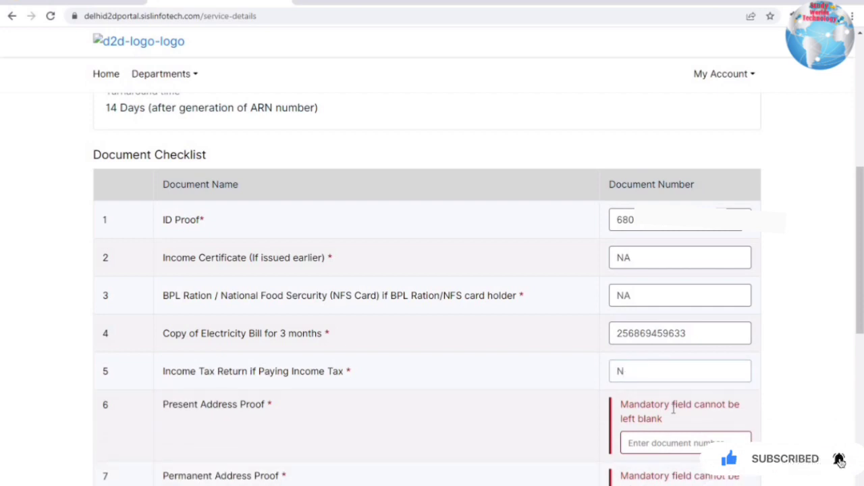
type("aA")
left_click(644, 441)
type("68")
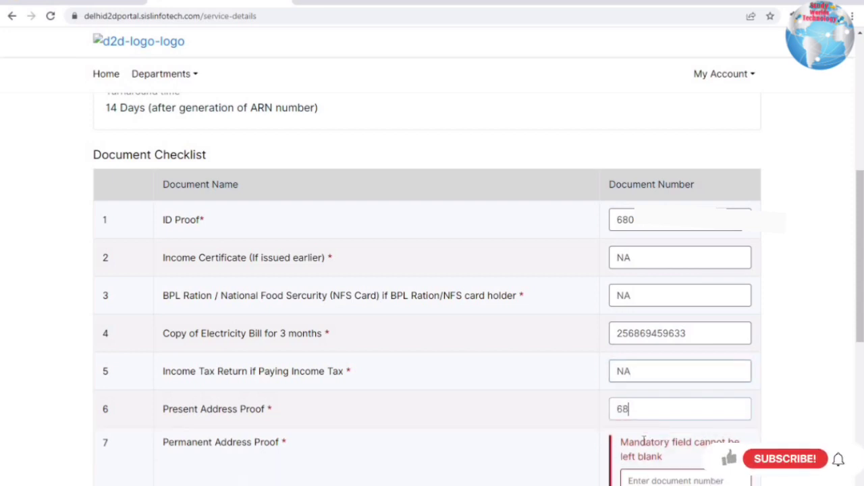
type("????")
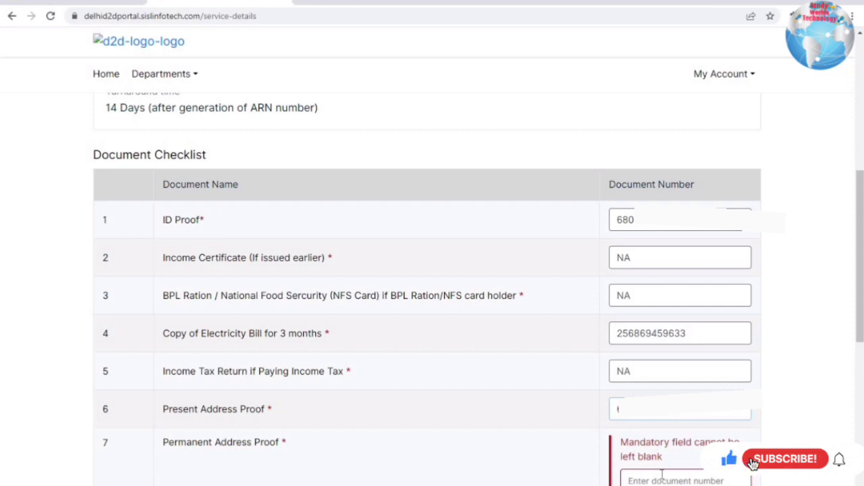
scroll(661, 474, "down", 4)
left_click(673, 240)
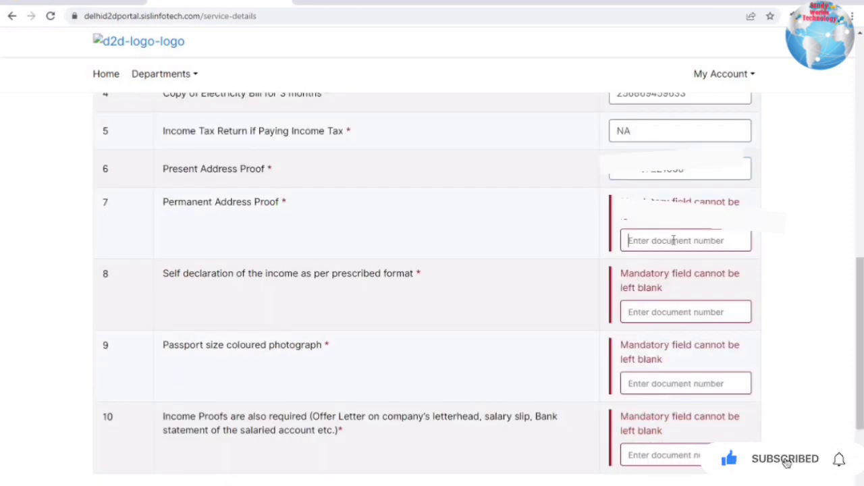
type("2")
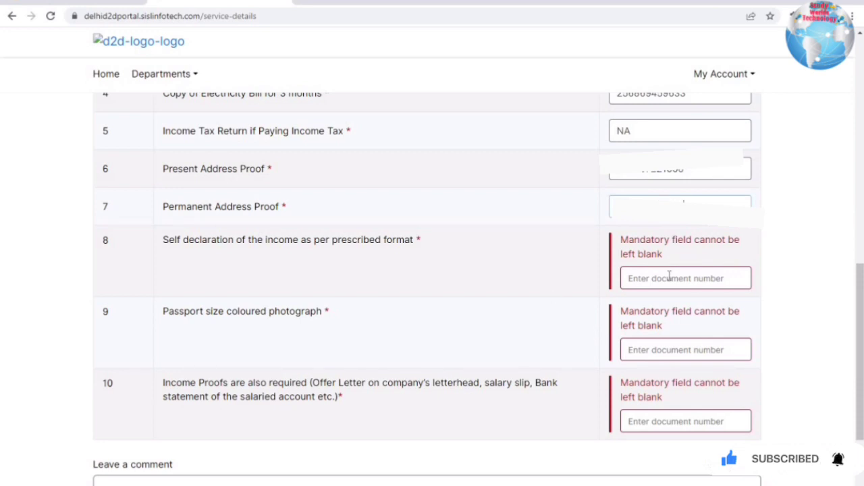
left_click_drag(204, 242, 433, 246)
left_click(202, 237)
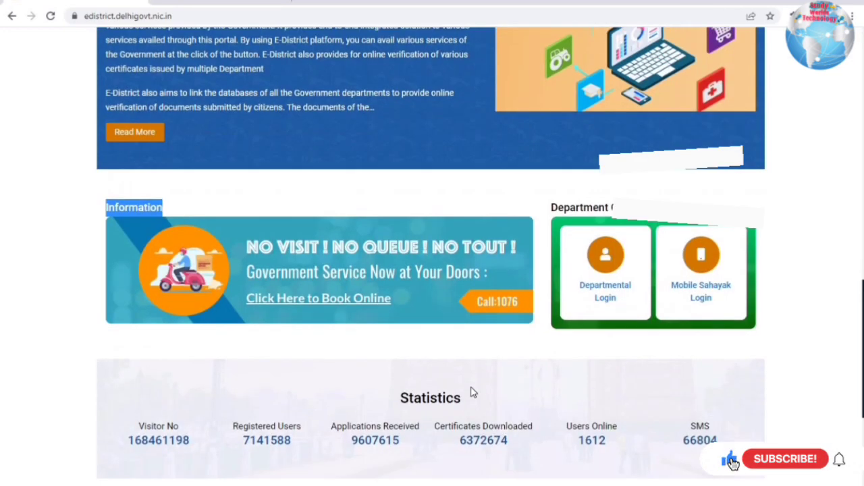
scroll(470, 391, "down", 3)
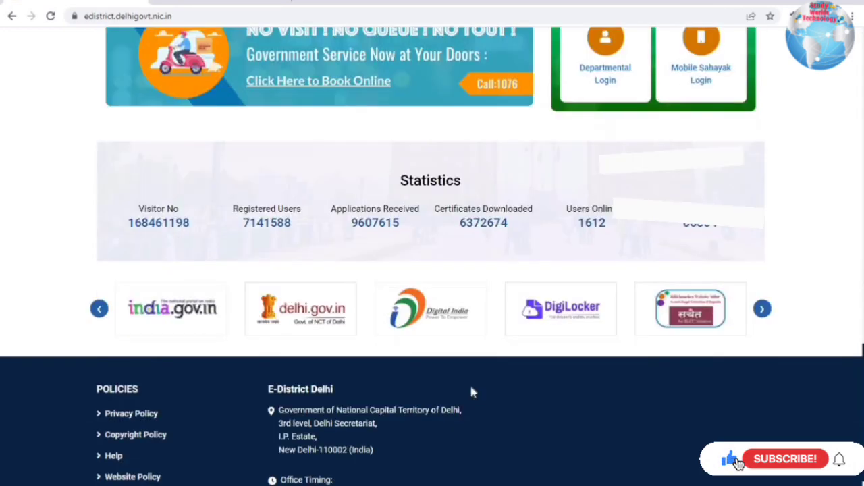
- Open Downloads > Application Forms on e-District Delhi and dismiss the right-click-not-allowed alert
scroll(471, 392, "up", 15)
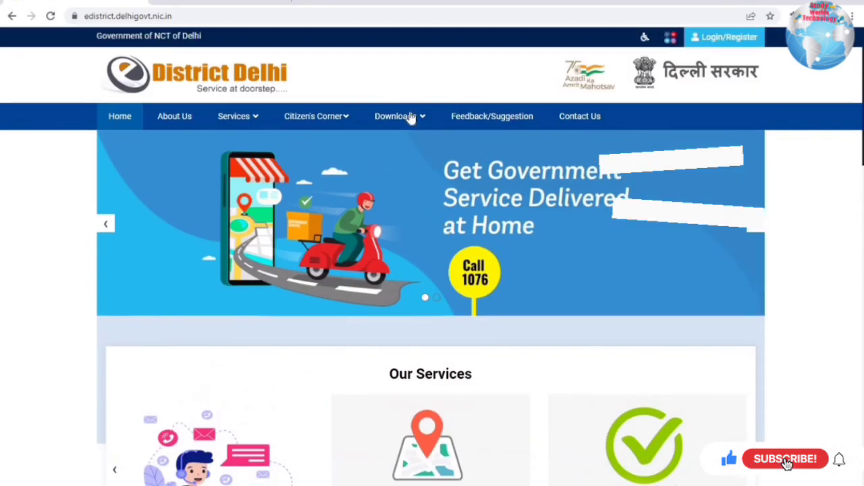
left_click(411, 116)
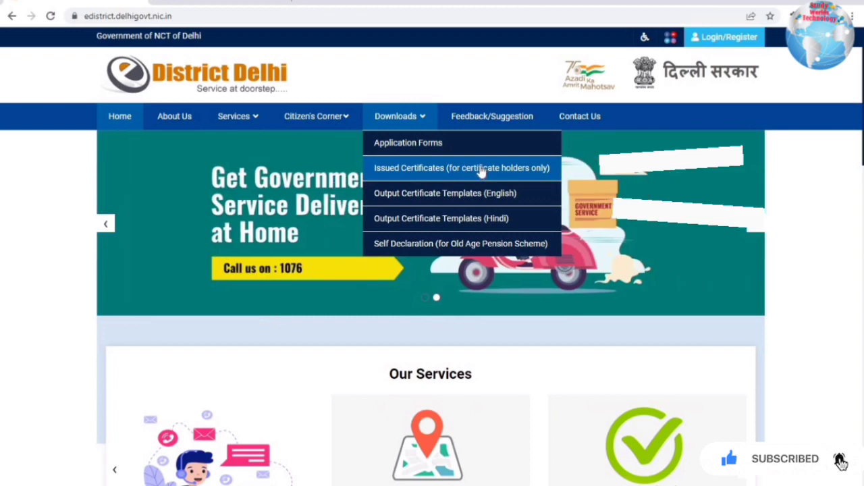
left_click(395, 145)
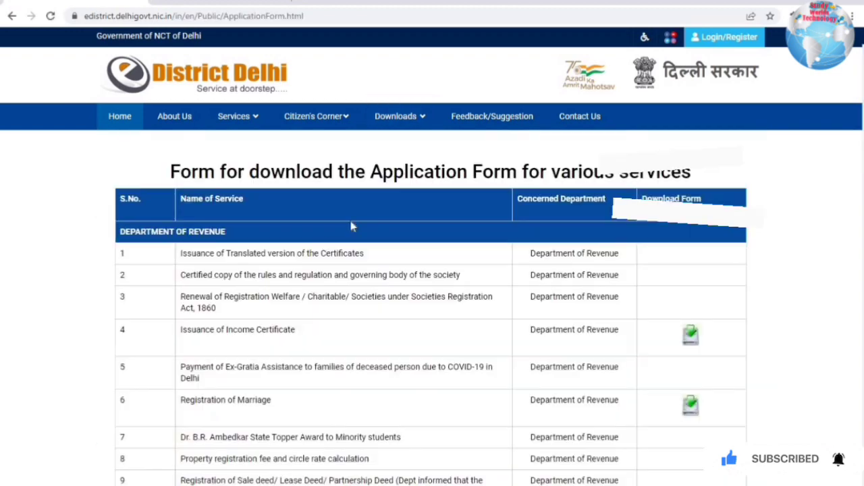
left_click_drag(181, 253, 365, 254)
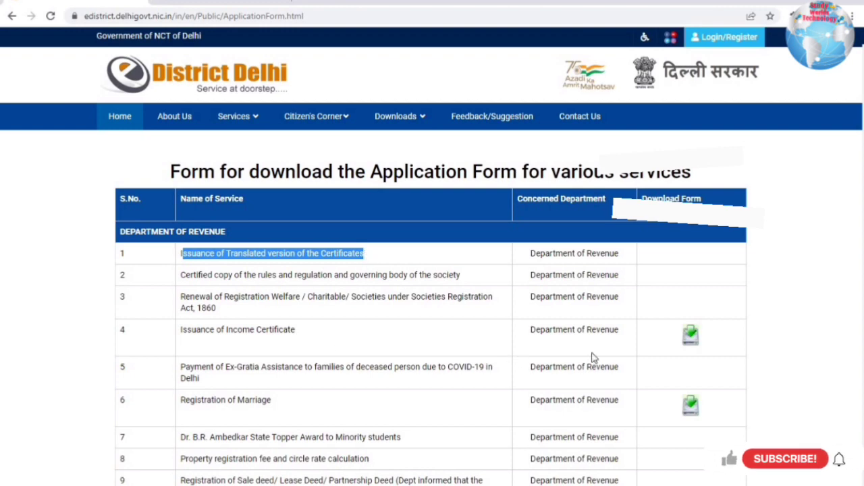
right_click(690, 335)
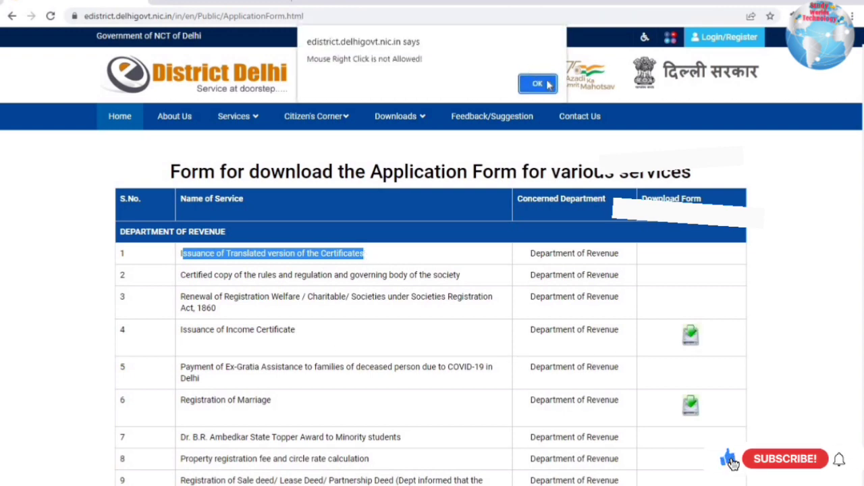
key("Return")
- Open the Issuance of Income Certificate form PDF, scroll to page 4's Self-Declaration, then return to the D2D tab
left_click(689, 333)
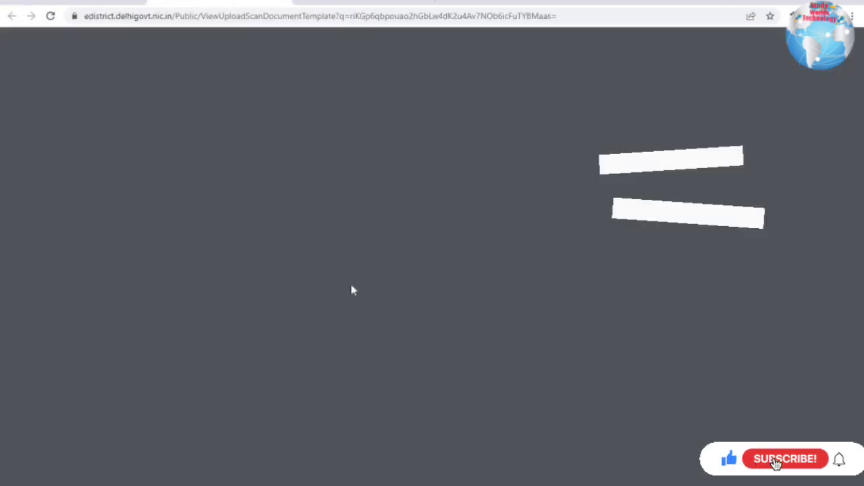
scroll(351, 289, "down", 20)
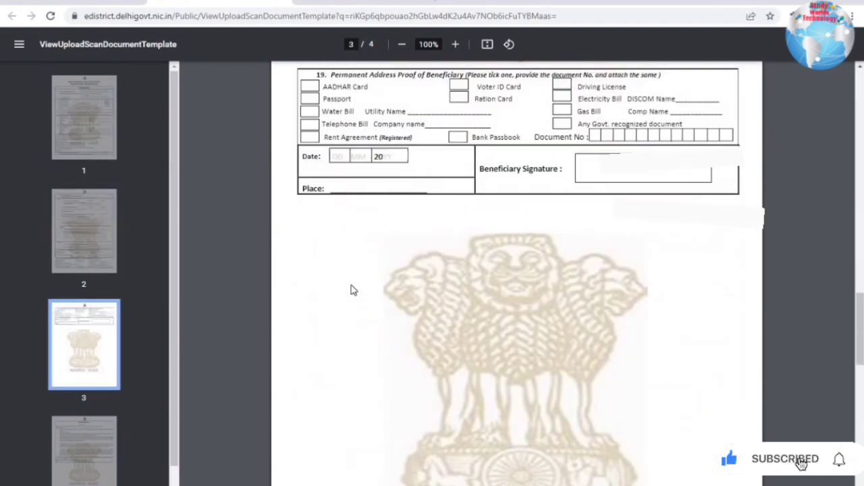
scroll(351, 289, "down", 10)
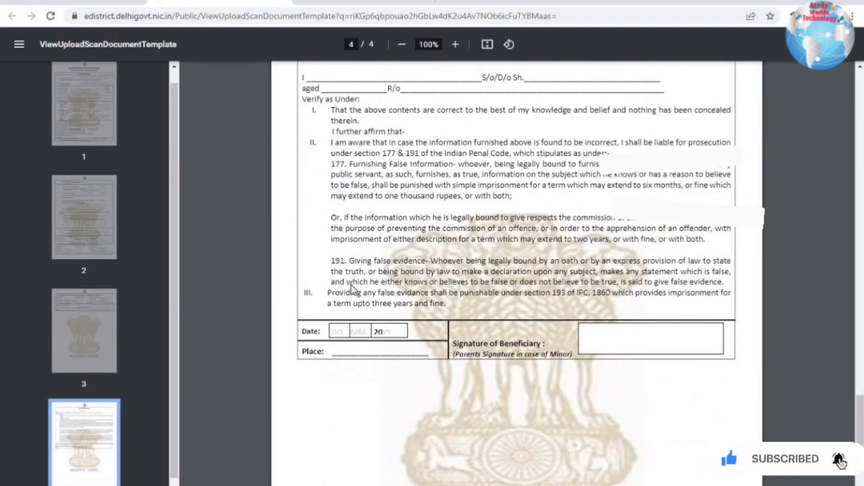
scroll(482, 223, "down", 1)
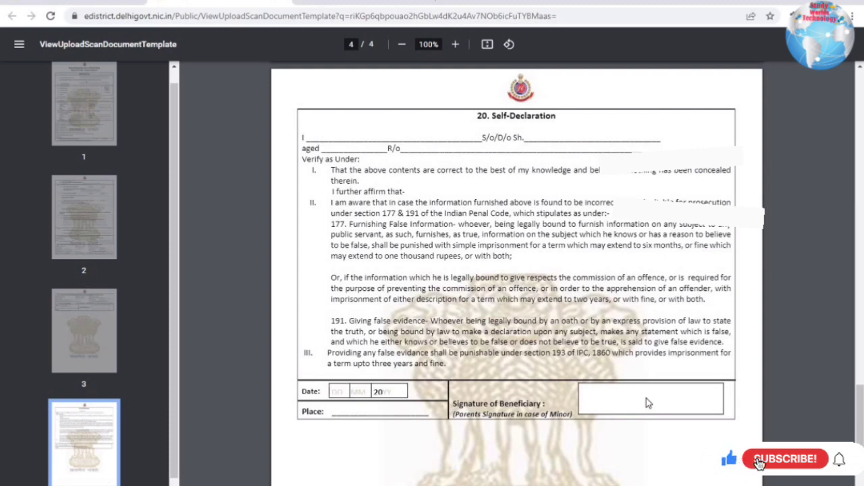
scroll(646, 403, "down", 2)
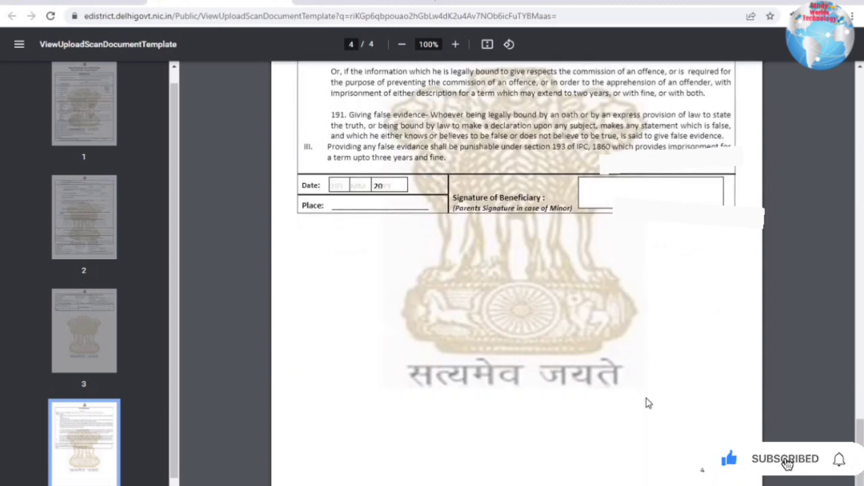
scroll(646, 403, "up", 1)
scroll(646, 398, "up", 2)
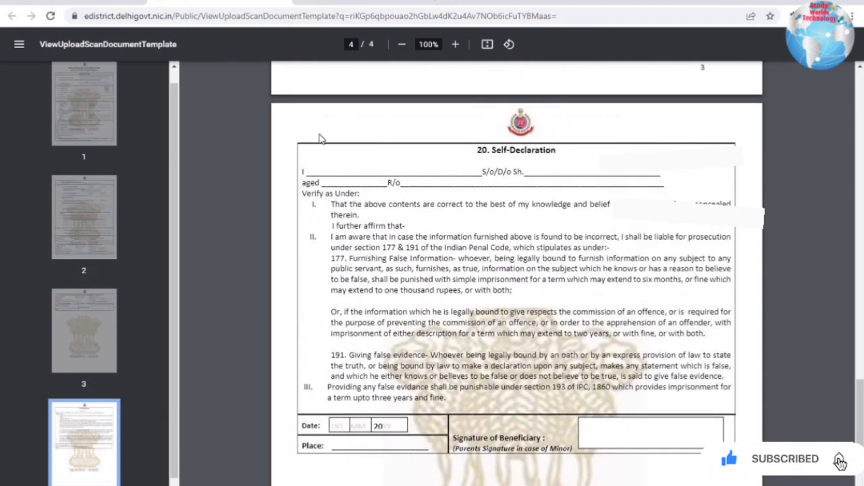
left_click(112, 4)
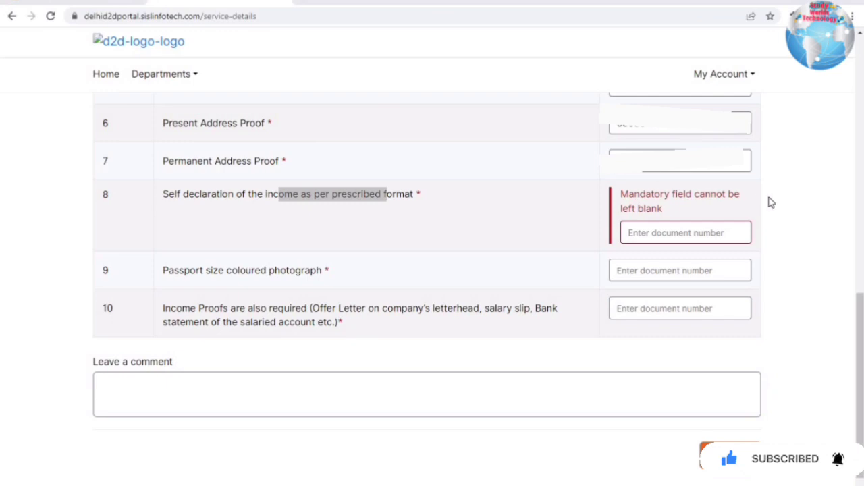
- Enter NA for the self-declaration (row 8) and photograph (row 9) document numbers
left_click(639, 230)
left_click_drag(189, 204, 398, 196)
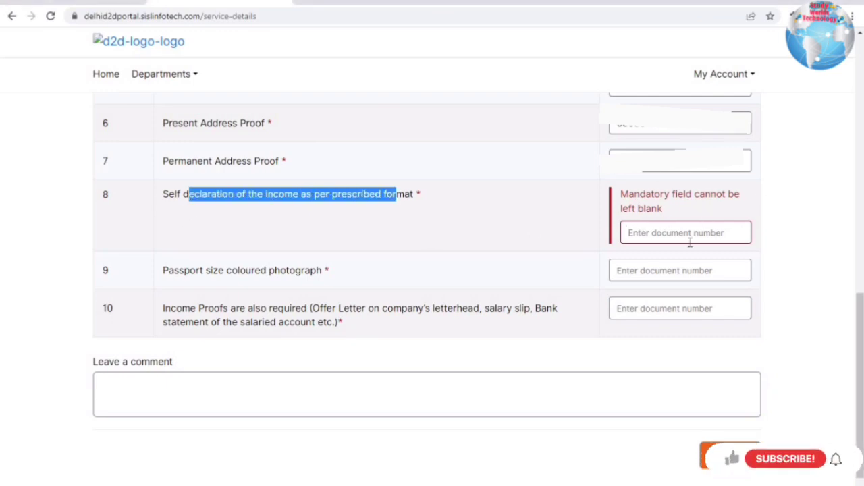
left_click(691, 241)
type("NAa")
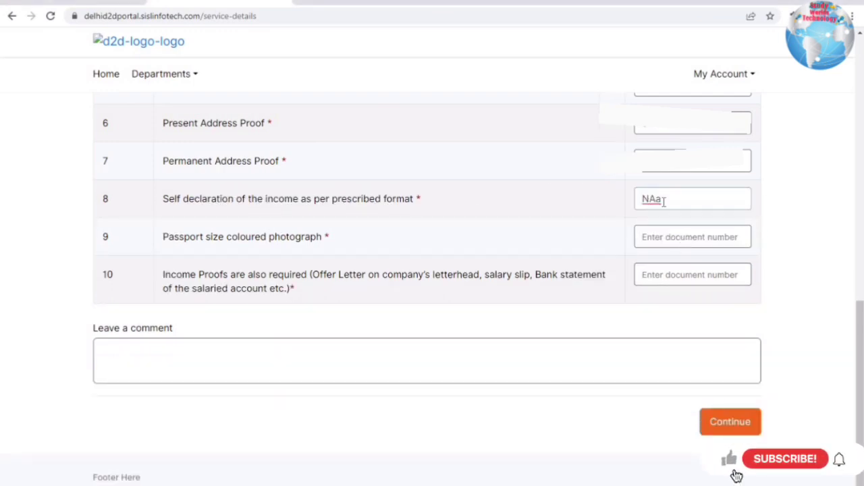
key("BackSpace")
left_click(650, 241)
type("NA")
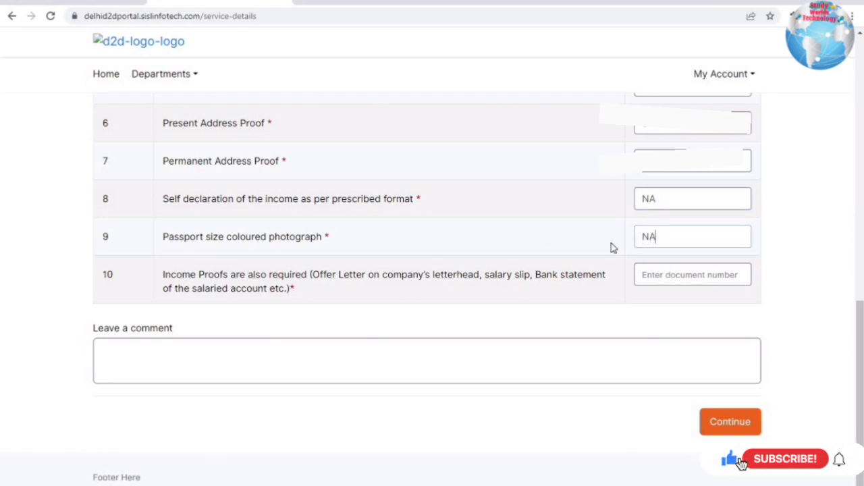
- Review the accepted income proofs, enter the income proof number in row 10, and continue
left_click_drag(191, 274, 337, 277)
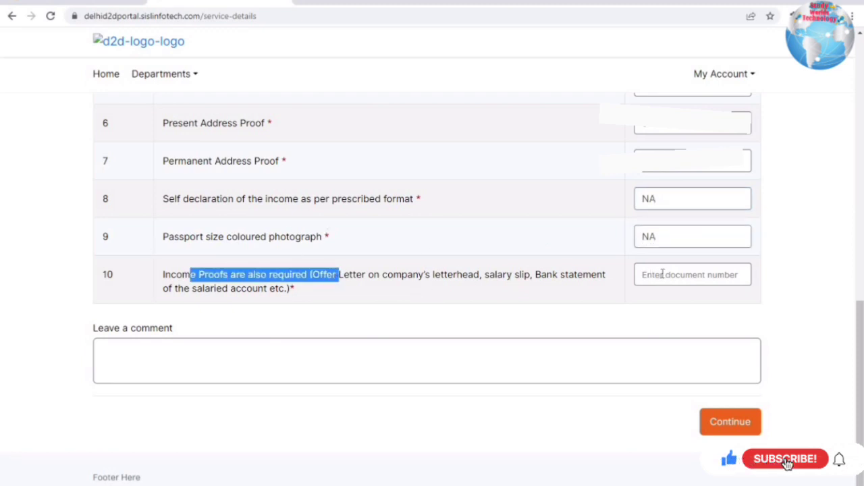
left_click(237, 278)
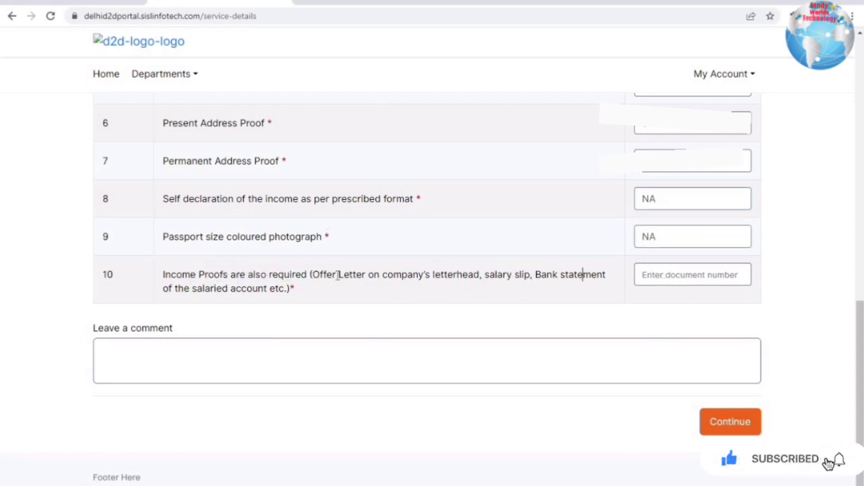
left_click_drag(332, 277, 272, 277)
left_click_drag(368, 277, 490, 277)
left_click_drag(583, 276, 597, 284)
left_click(194, 290)
left_click_drag(193, 290, 264, 290)
left_click(650, 273)
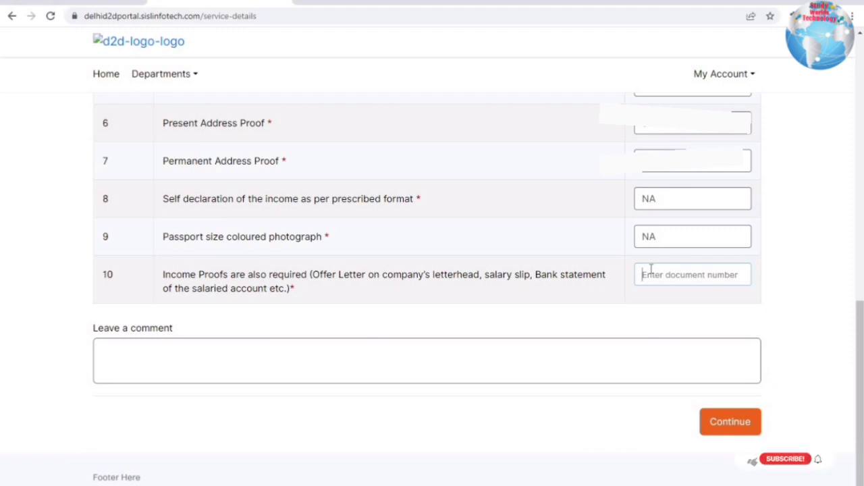
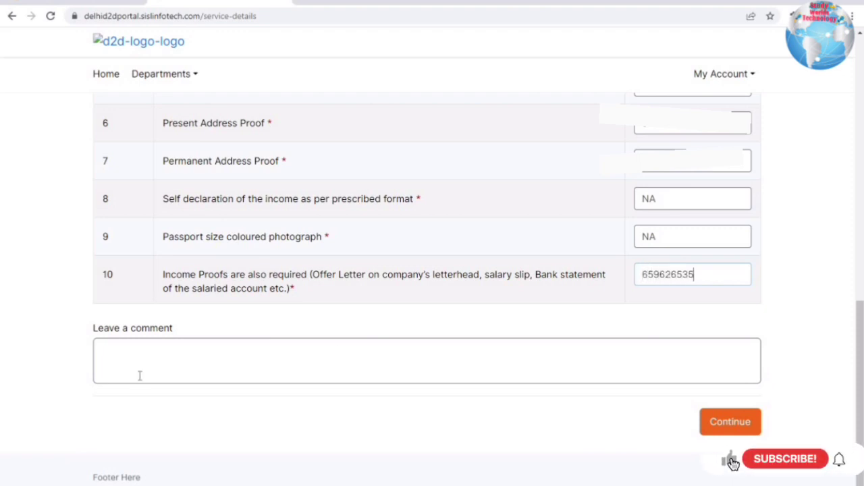
left_click(703, 409)
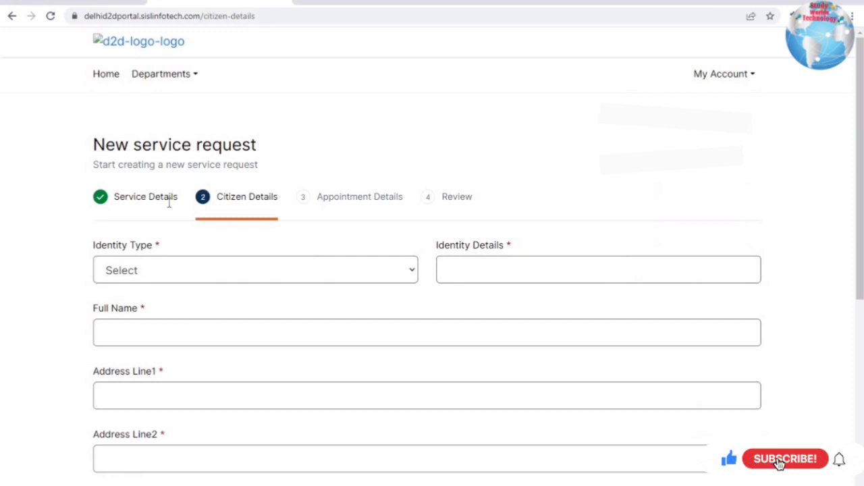
- Choose Pan Card as identity, enter the PAN number, select CASH payment and save the citizen details
left_click(172, 274)
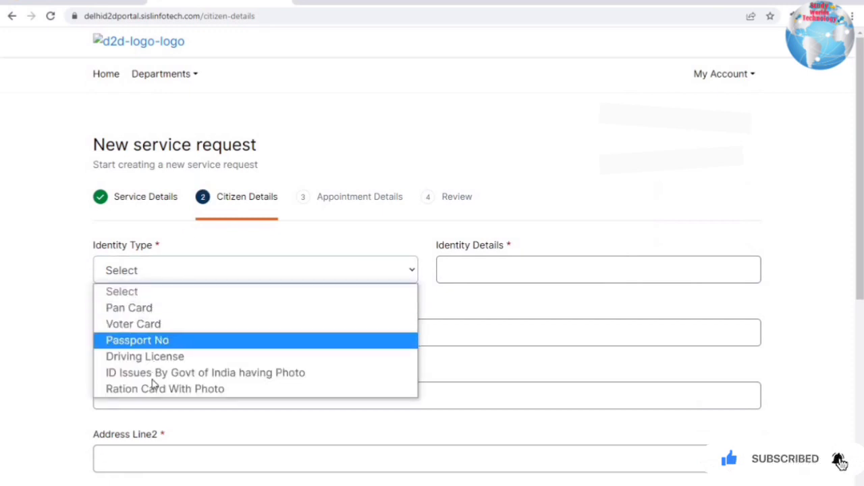
left_click(155, 308)
left_click(517, 264)
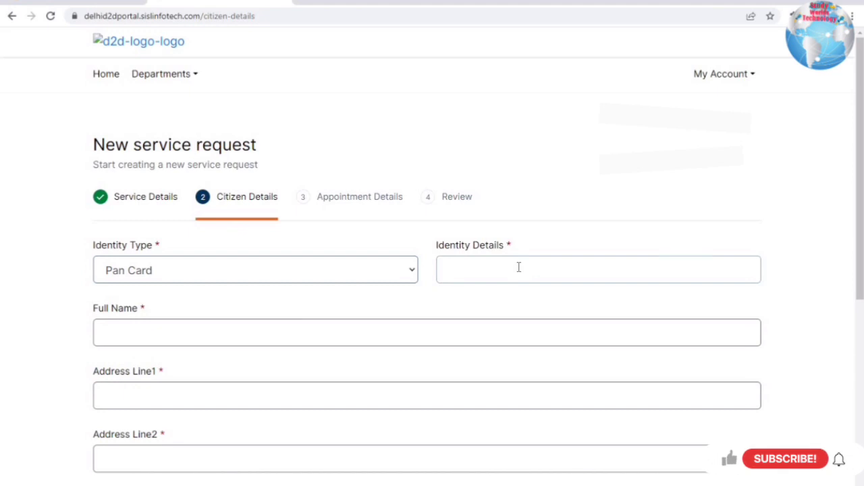
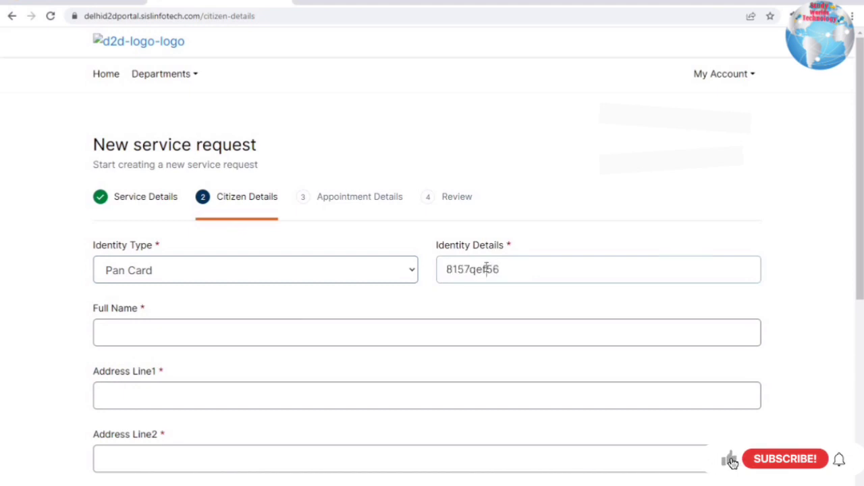
key("End")
left_click(208, 333)
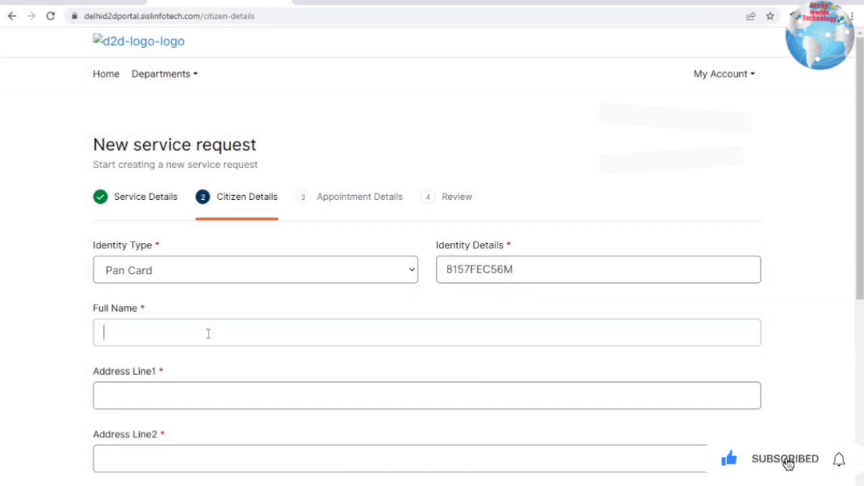
scroll(608, 269, "down", 5)
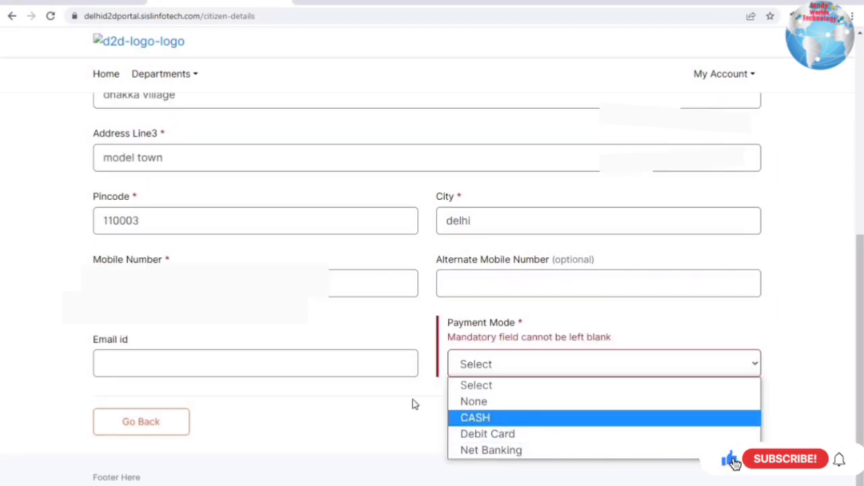
key("Return")
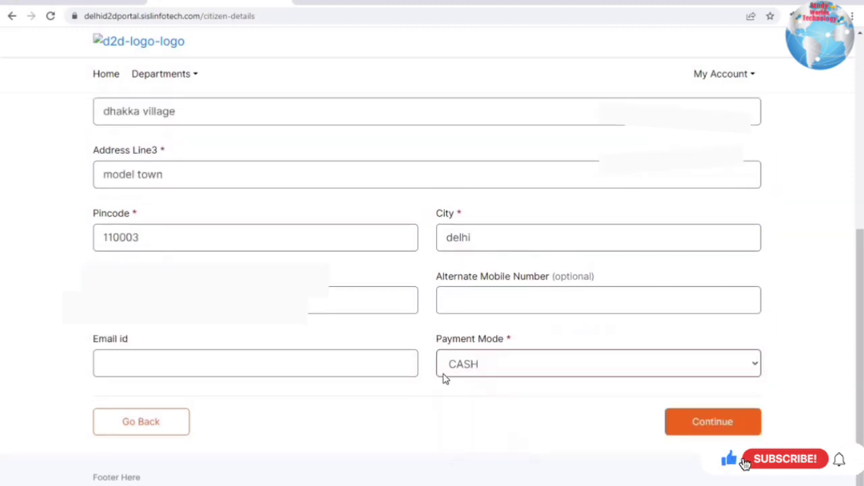
left_click(709, 422)
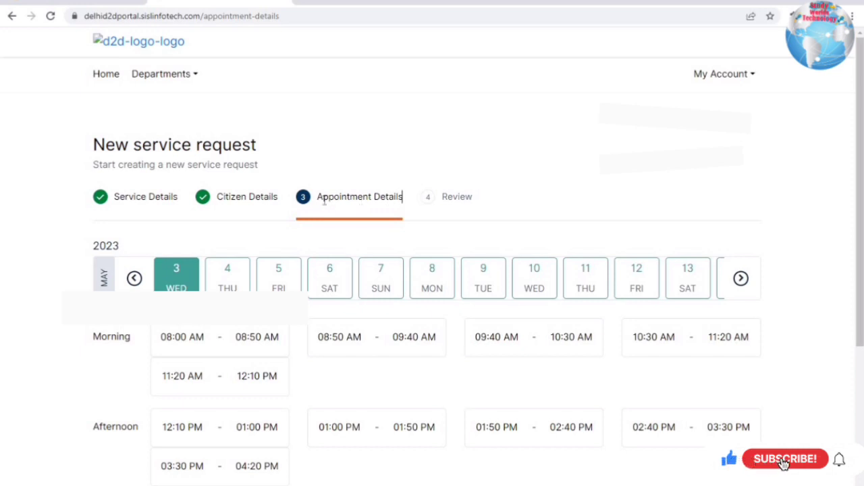
- Book and confirm the 01:00 PM – 01:50 PM appointment slot on 3 May
left_click_drag(403, 197, 323, 201)
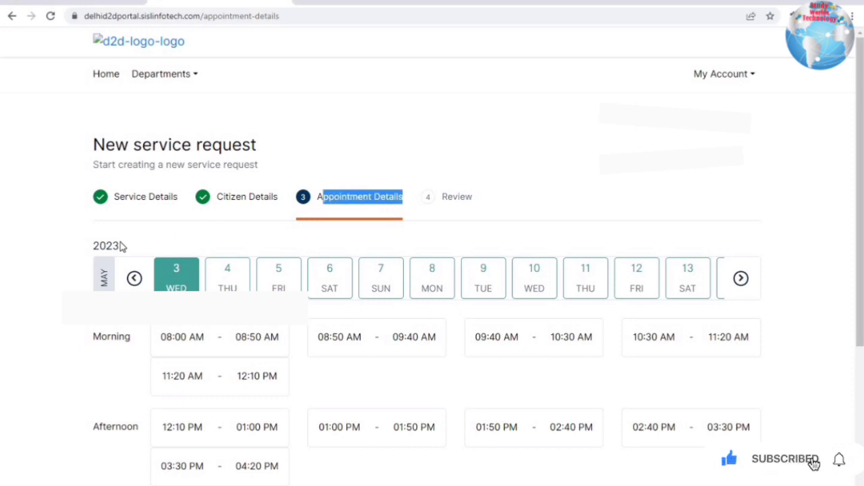
left_click(317, 201)
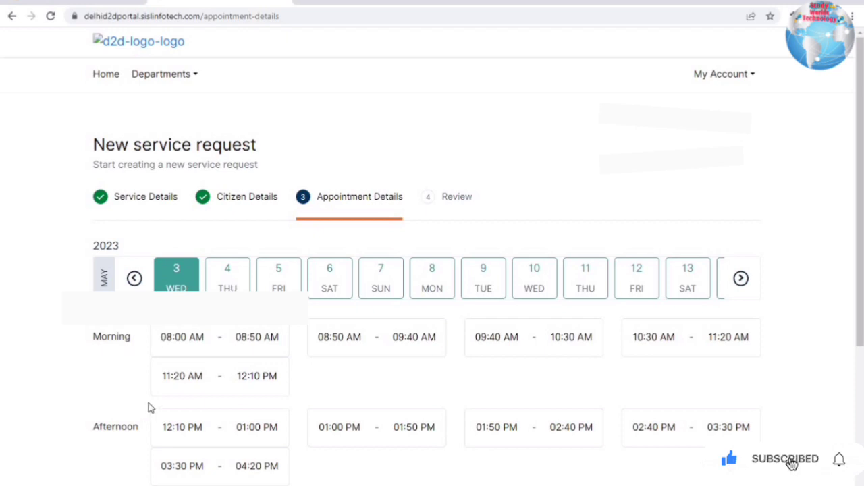
scroll(154, 388, "down", 2)
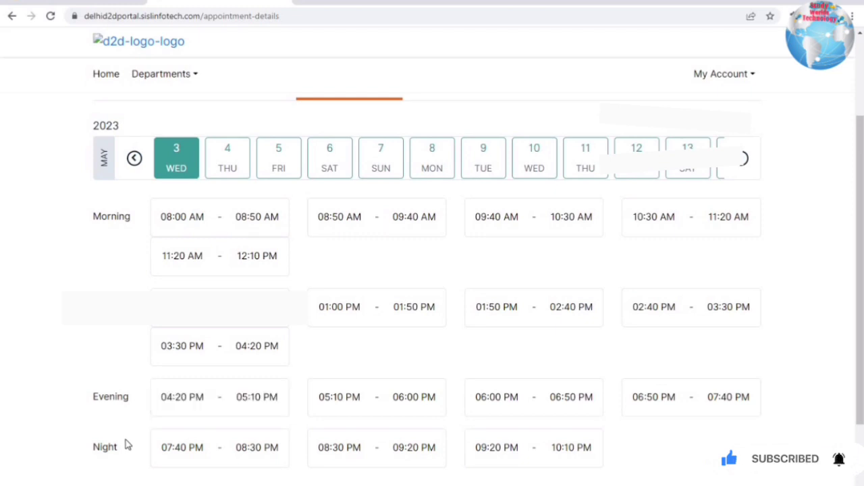
scroll(168, 414, "down", 1)
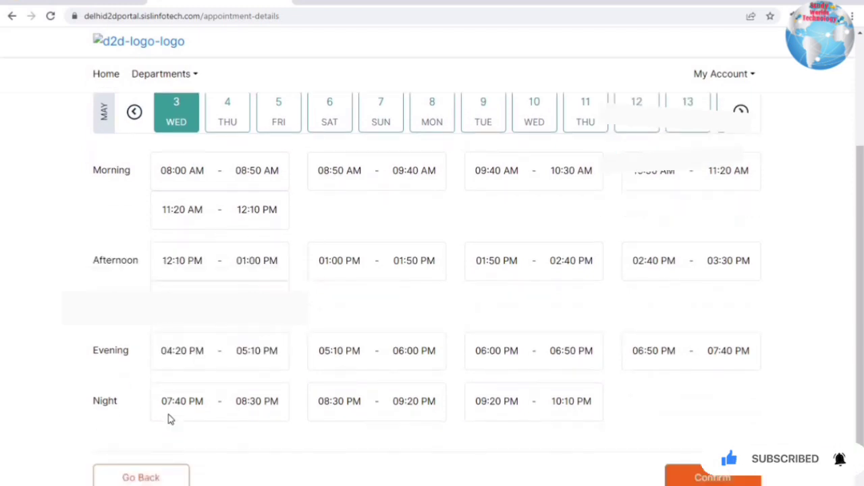
scroll(169, 417, "up", 1)
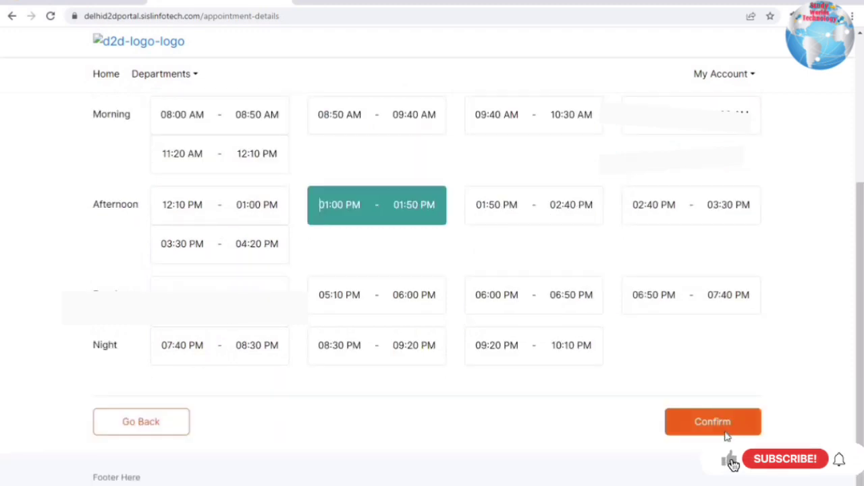
left_click(711, 420)
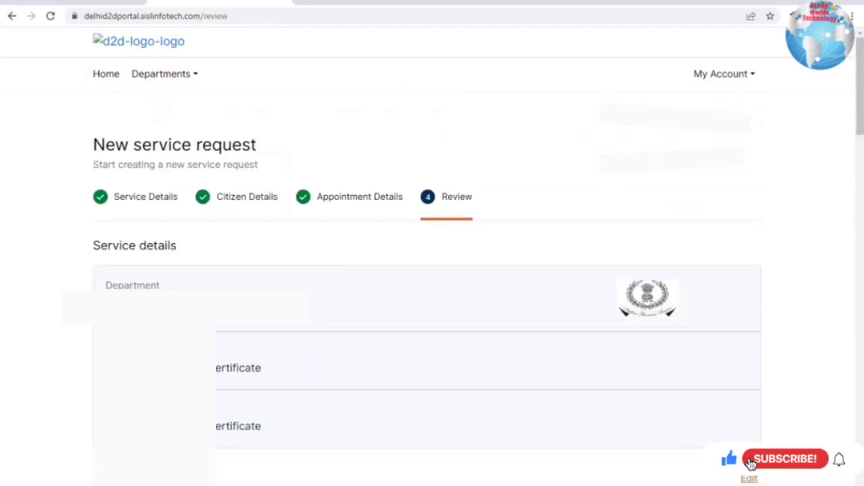
- Review the Department of Revenue and income certificate service details on the Review page
scroll(135, 255, "down", 1)
left_click_drag(106, 225, 151, 243)
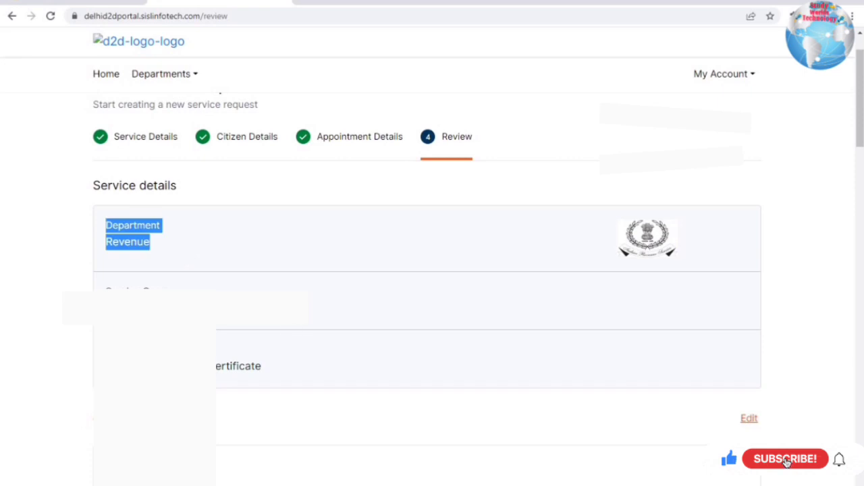
left_click(155, 245)
left_click_drag(313, 343, 426, 277)
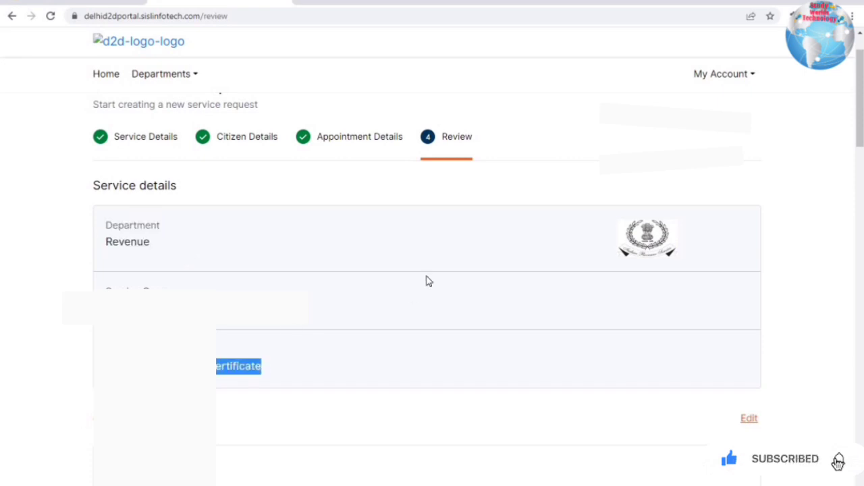
scroll(426, 281, "down", 2)
scroll(426, 281, "down", 3)
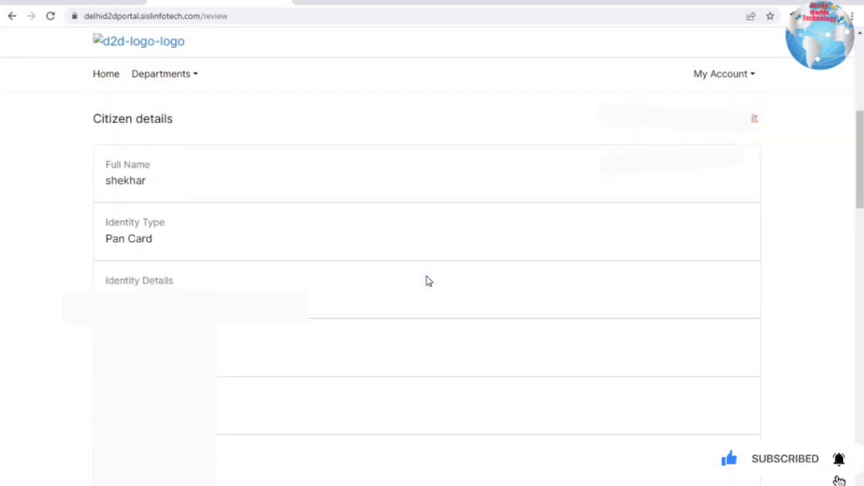
scroll(280, 214, "down", 1)
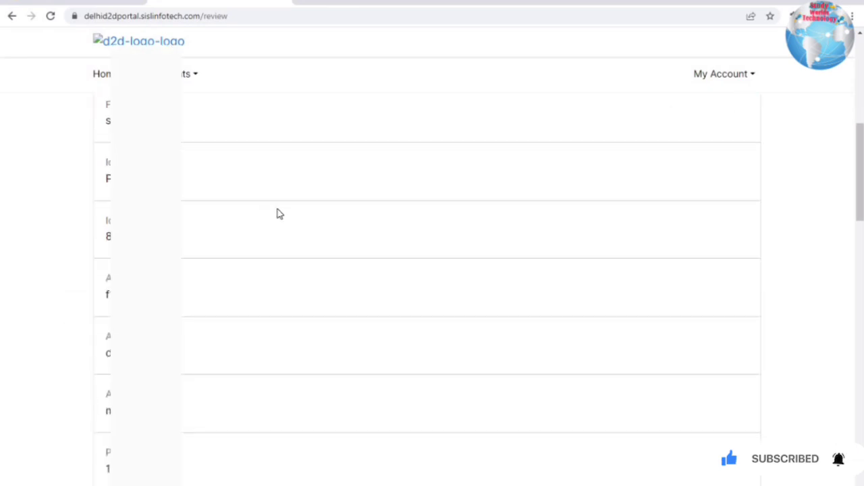
scroll(188, 212, "up", 2)
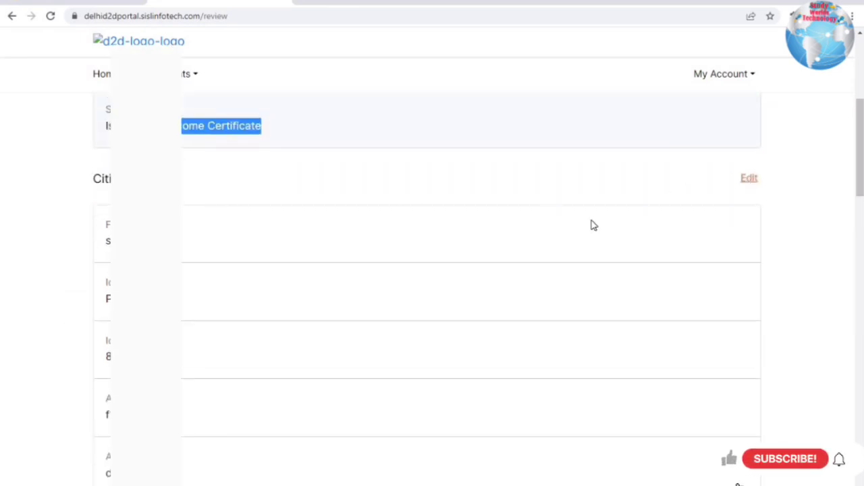
- Check the remaining sections and the INR 50 total fee, then confirm the request
scroll(268, 260, "down", 4)
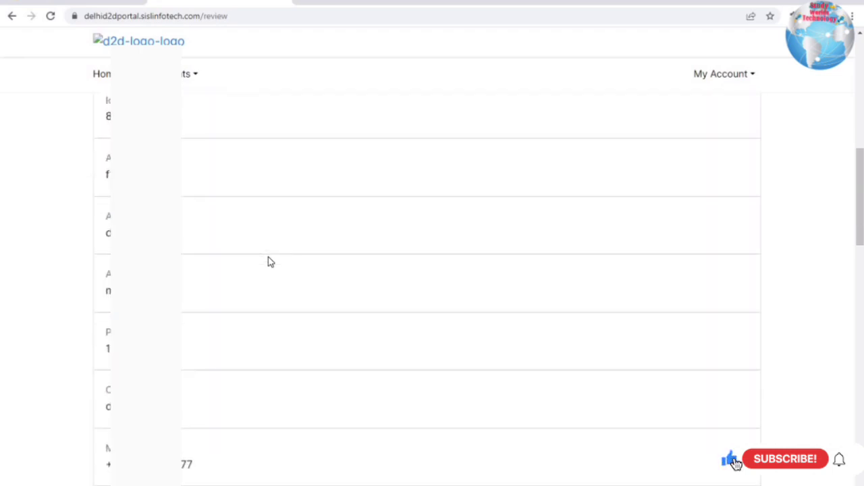
scroll(268, 262, "down", 4)
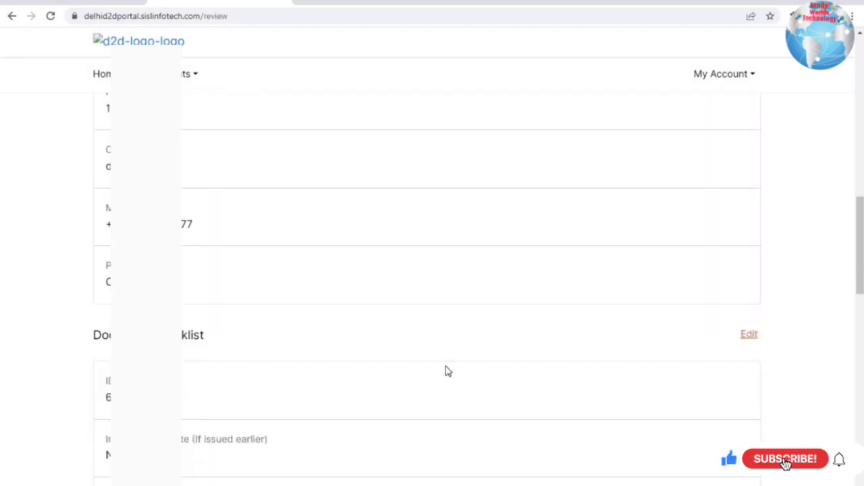
scroll(445, 371, "down", 2)
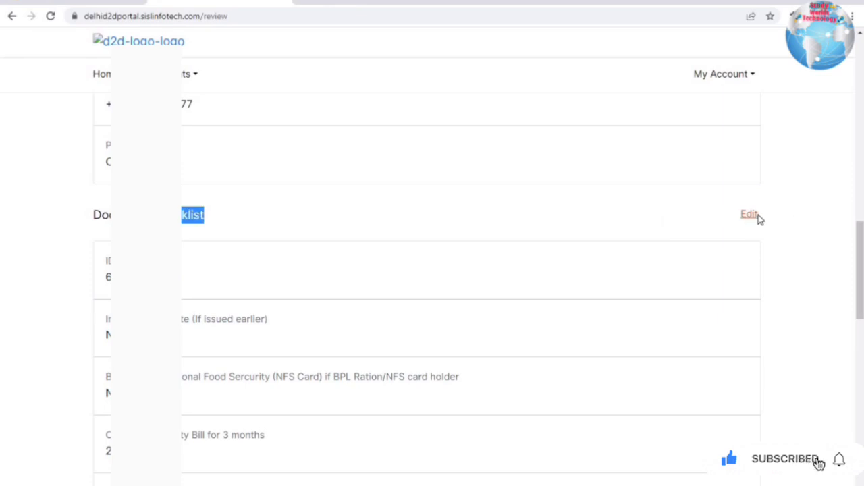
scroll(236, 324, "down", 8)
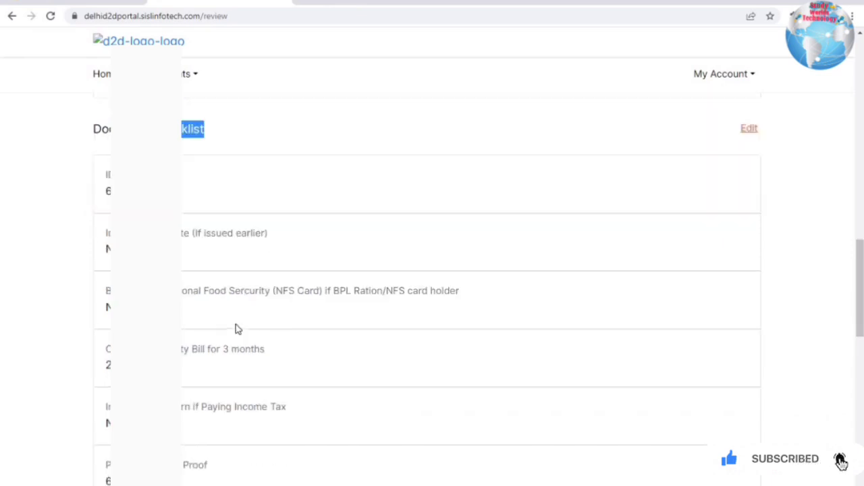
scroll(237, 329, "down", 3)
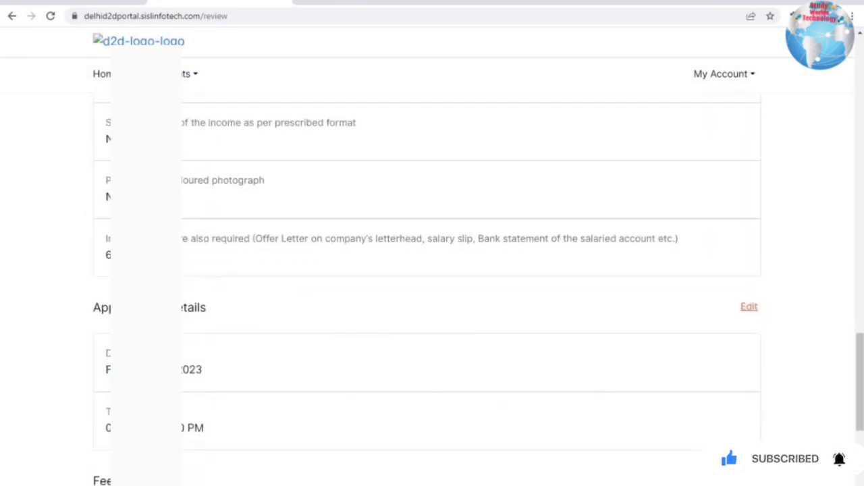
left_click_drag(172, 192, 760, 192)
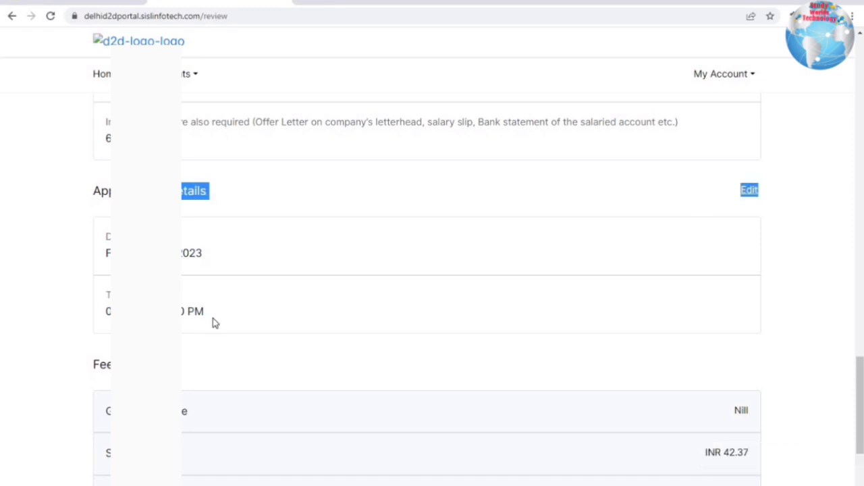
scroll(212, 318, "down", 2)
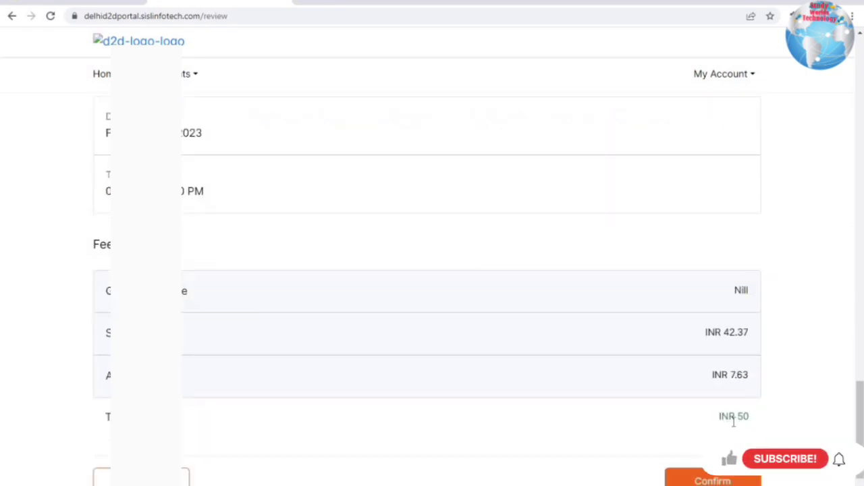
left_click_drag(711, 422, 750, 418)
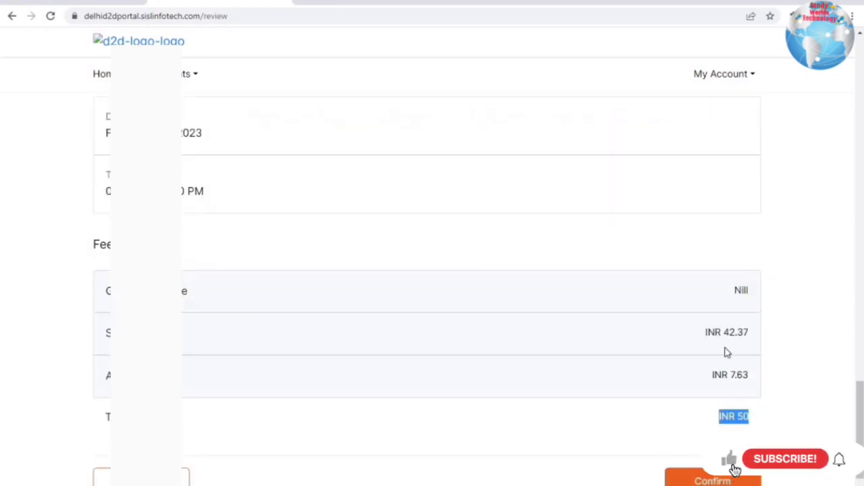
left_click(714, 433)
scroll(698, 437, "down", 1)
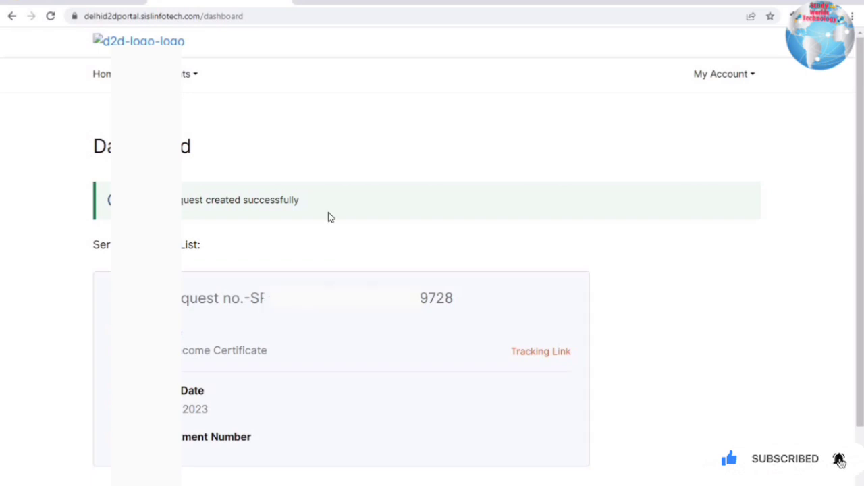
- Check the success message and the new Issuance of Income Certificate entry in the Service Request List
left_click_drag(132, 201, 300, 201)
left_click(131, 201)
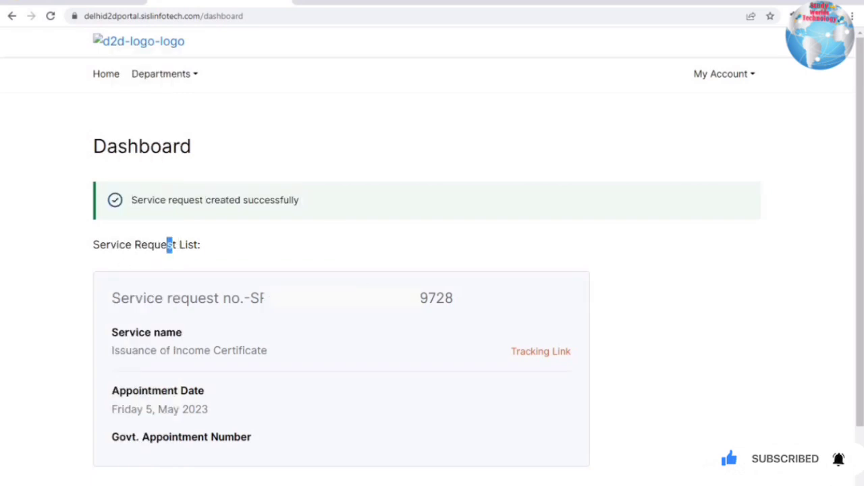
left_click_drag(168, 245, 201, 245)
double_click(535, 309)
left_click(341, 351)
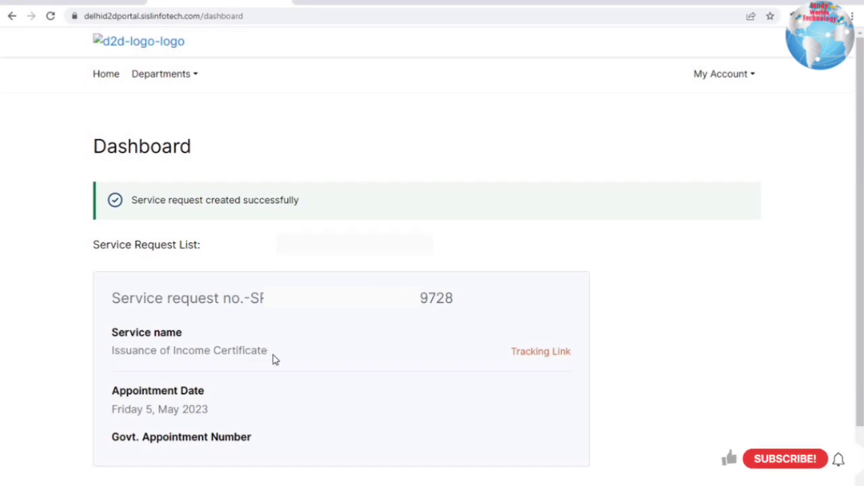
left_click_drag(120, 351, 273, 355)
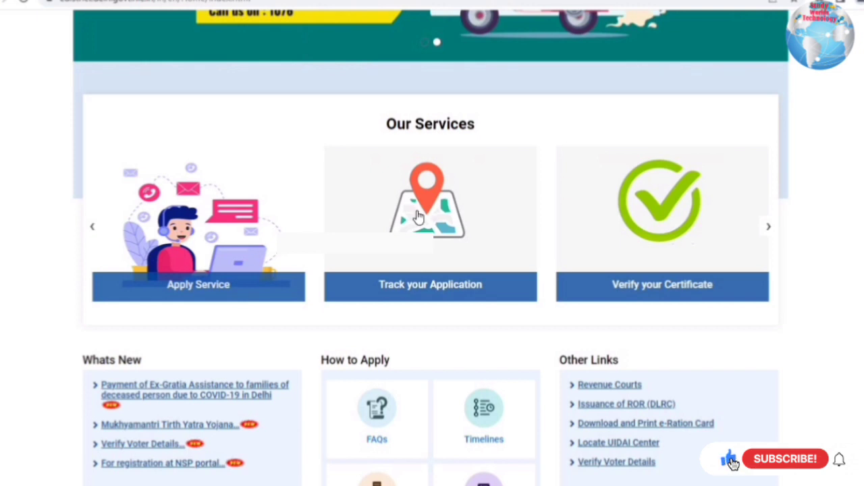
- On Track Your Application, select Department of Revenue and Issuance of Income Certificate
left_click(457, 192)
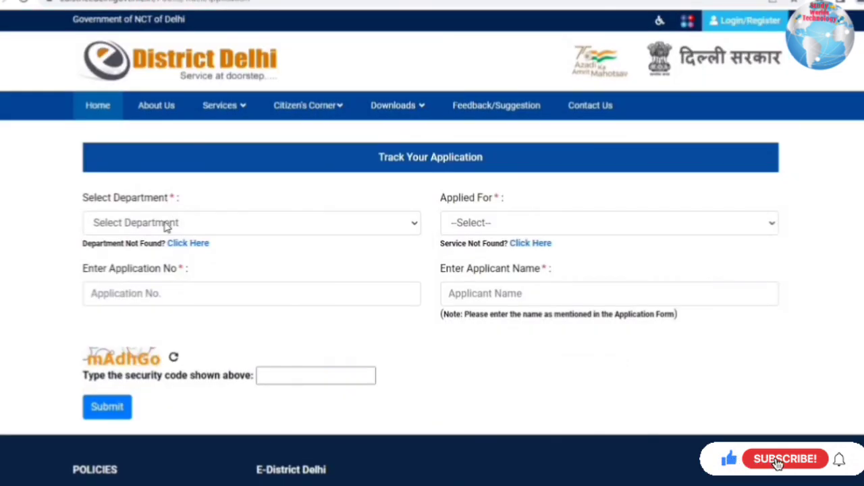
left_click(165, 230)
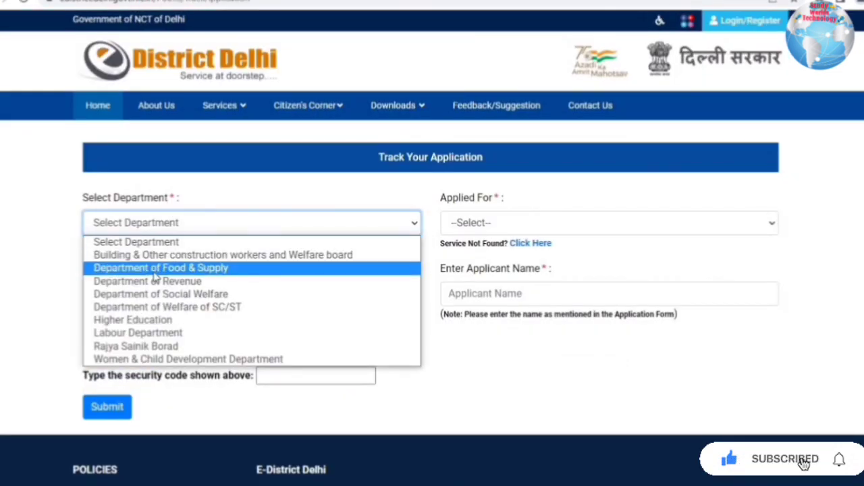
left_click(182, 282)
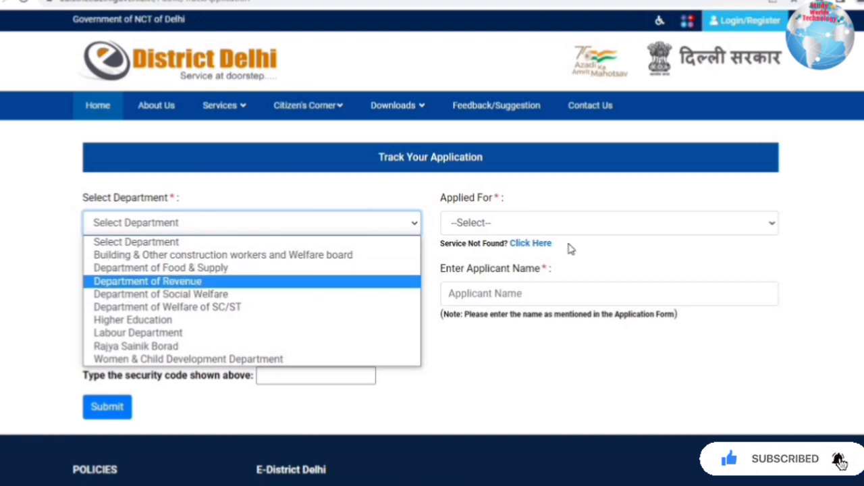
left_click(557, 228)
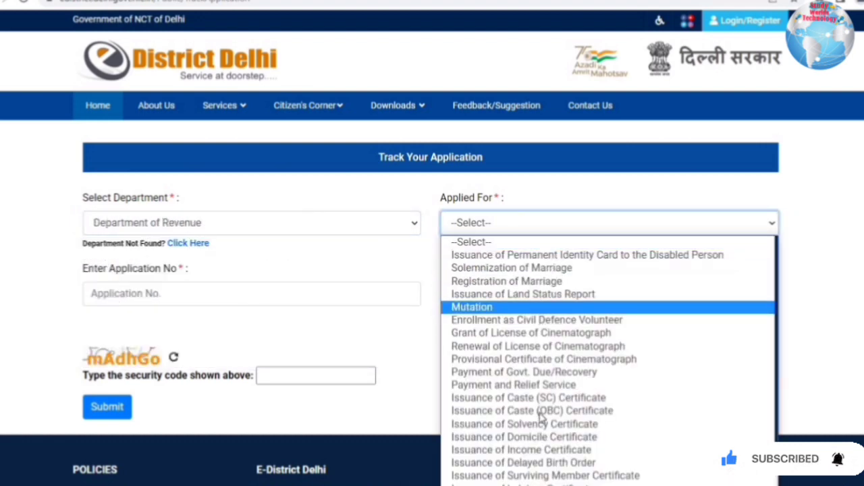
left_click(547, 449)
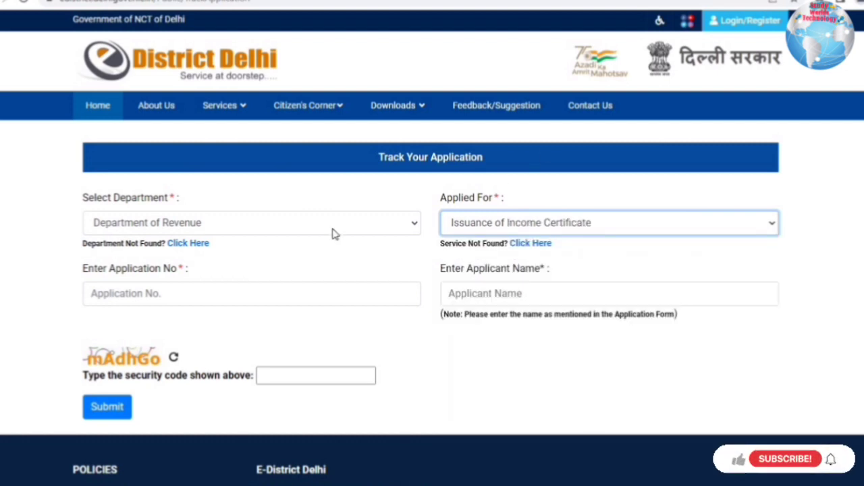
- Enter the application number, applicant's name and security code, then submit the tracking request
left_click(166, 290)
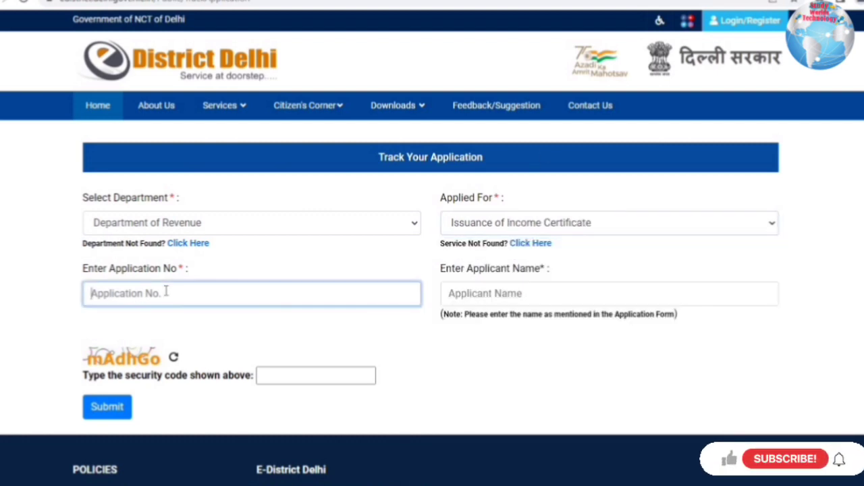
left_click(512, 302)
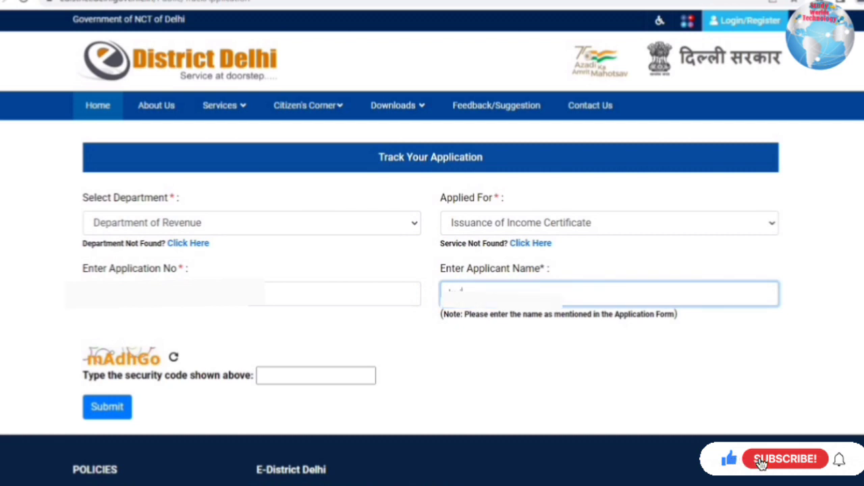
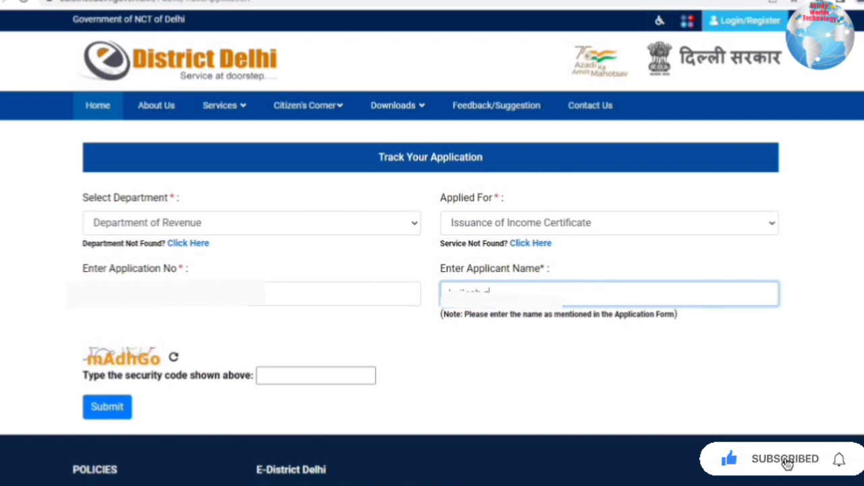
left_click(303, 383)
type("mAdhG")
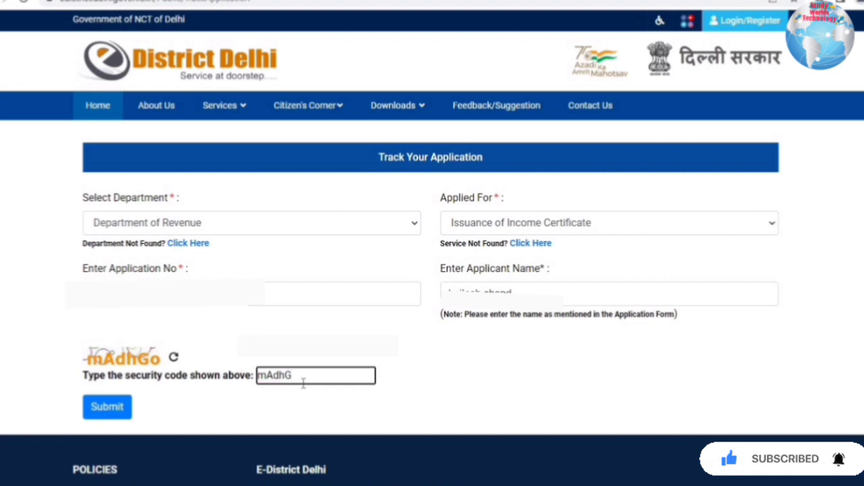
type("o")
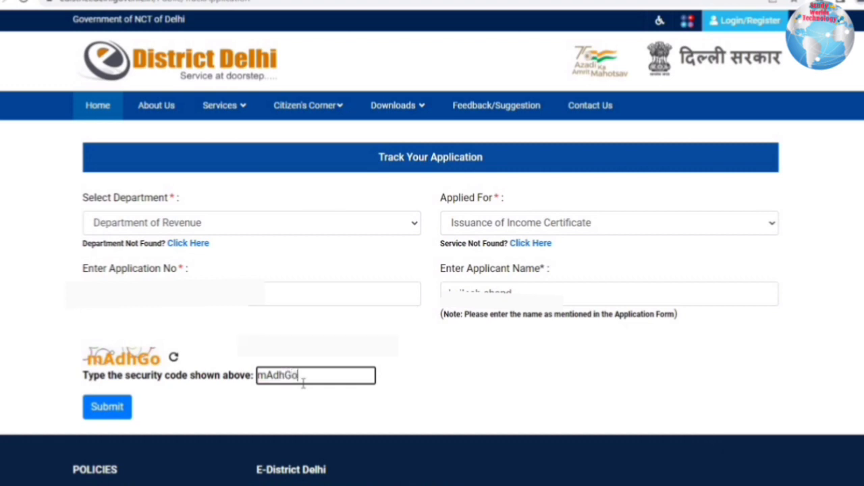
left_click(108, 406)
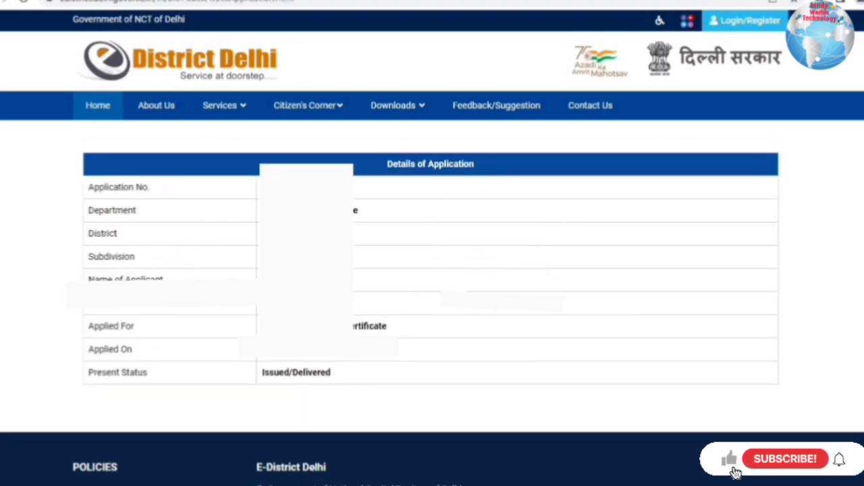
- Review the tracked application details, confirming the Present Status reads Issued/Delivered
left_click_drag(317, 188, 326, 368)
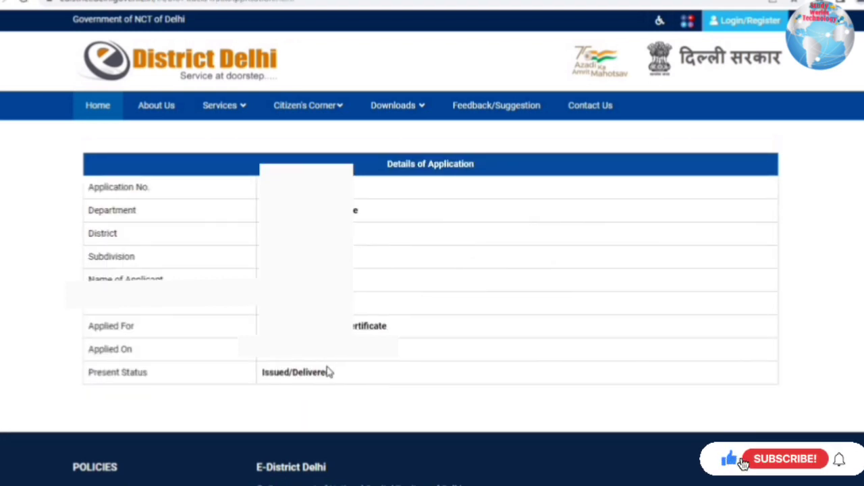
left_click(343, 360)
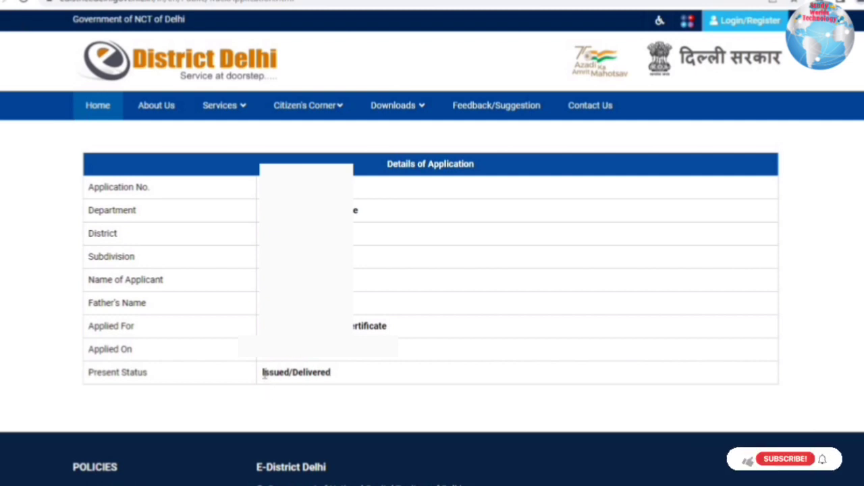
triple_click(393, 377)
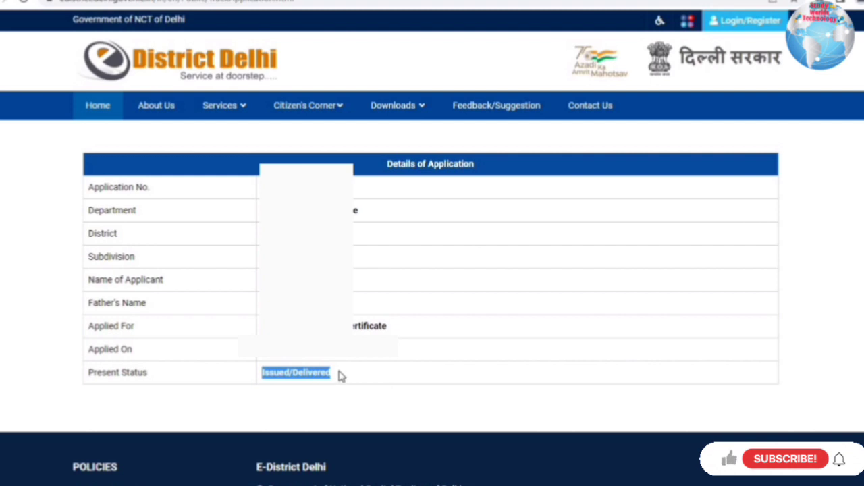
left_click(521, 405)
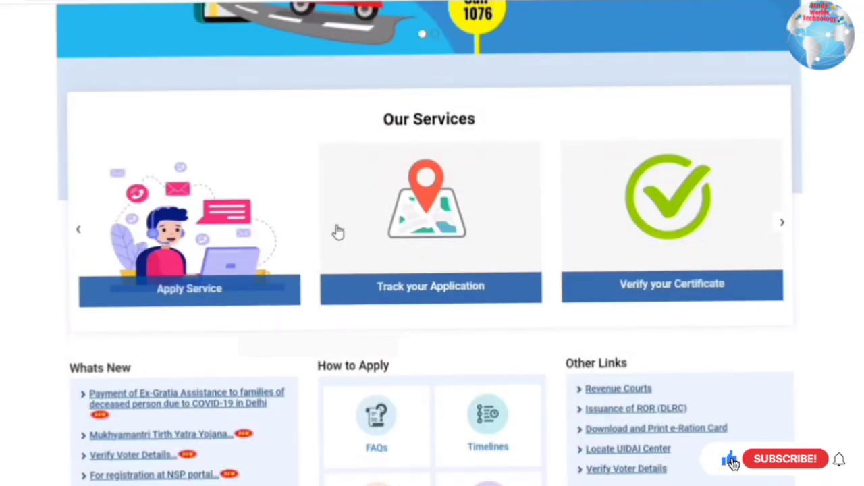
- On Download Your Certificate, choose Department of Revenue and Issuance of Income Certificate, then enter the application number
left_click(667, 222)
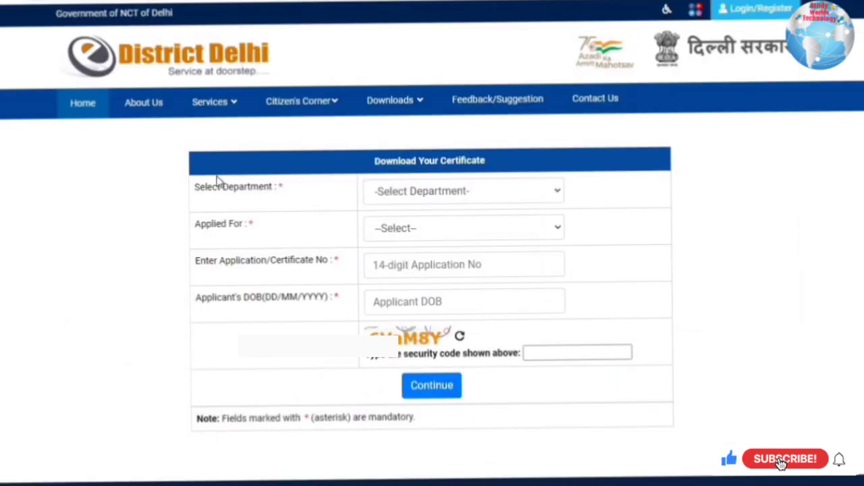
left_click(468, 194)
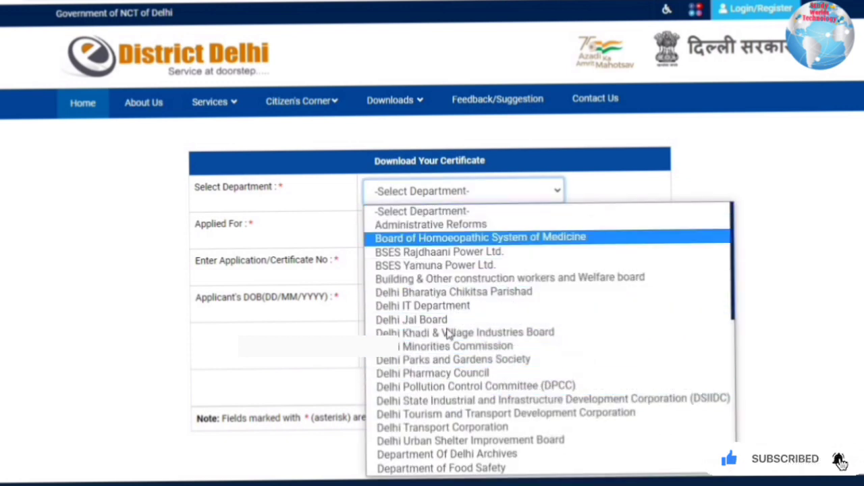
scroll(445, 332, "down", 3)
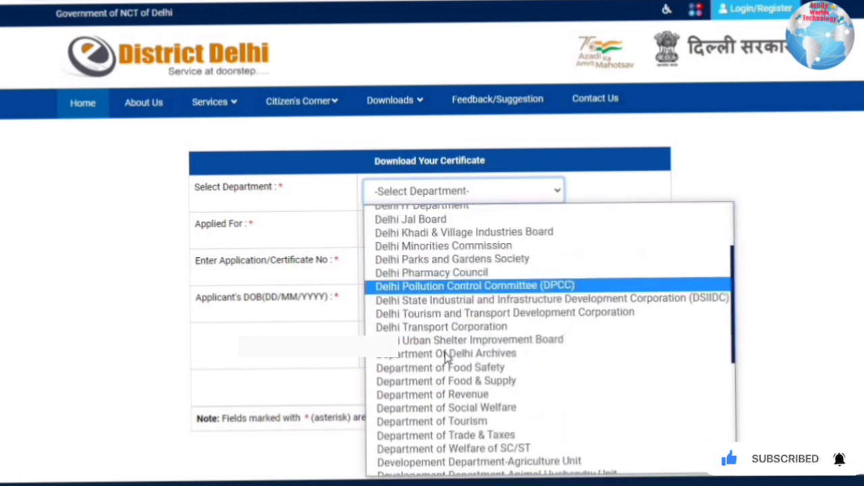
left_click(418, 358)
left_click(426, 229)
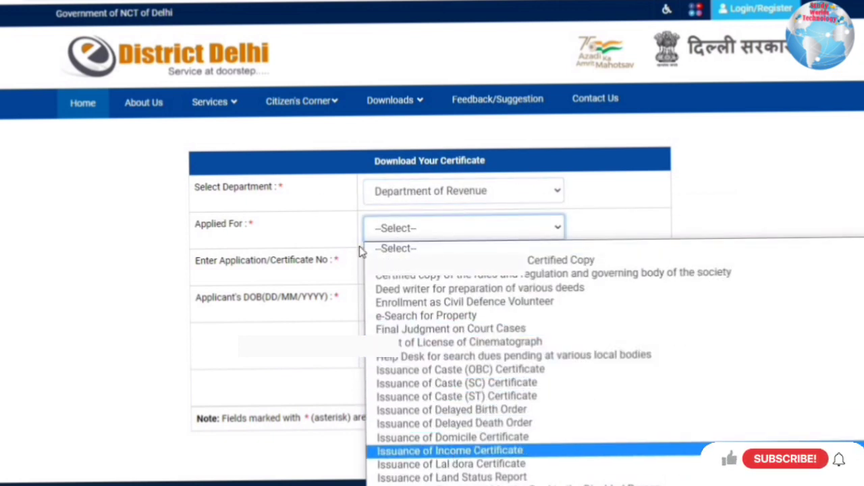
left_click(455, 451)
left_click(432, 264)
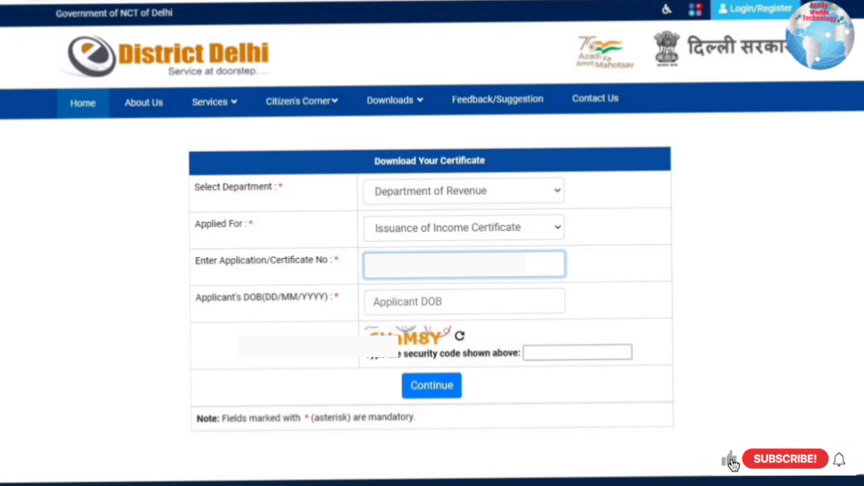
- Set the date of birth to 01/01/1971, then move on to the Aadhaar and security code fields
left_click(424, 297)
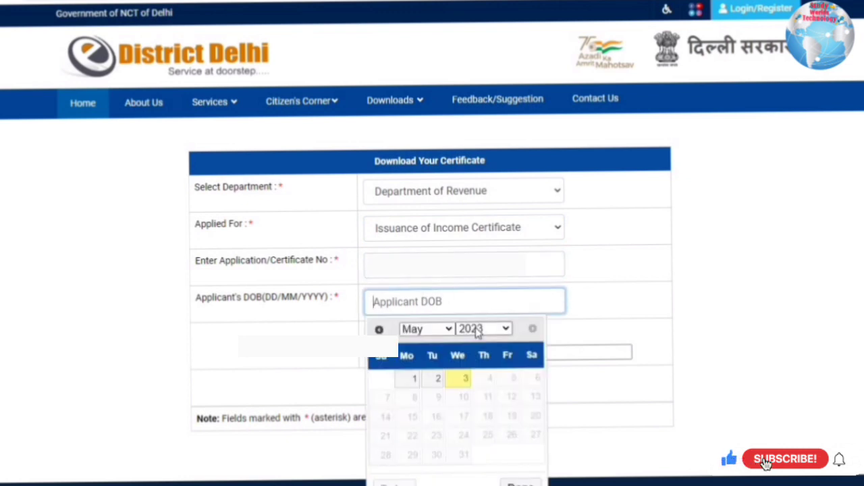
left_click(477, 329)
scroll(471, 227, "up", 15)
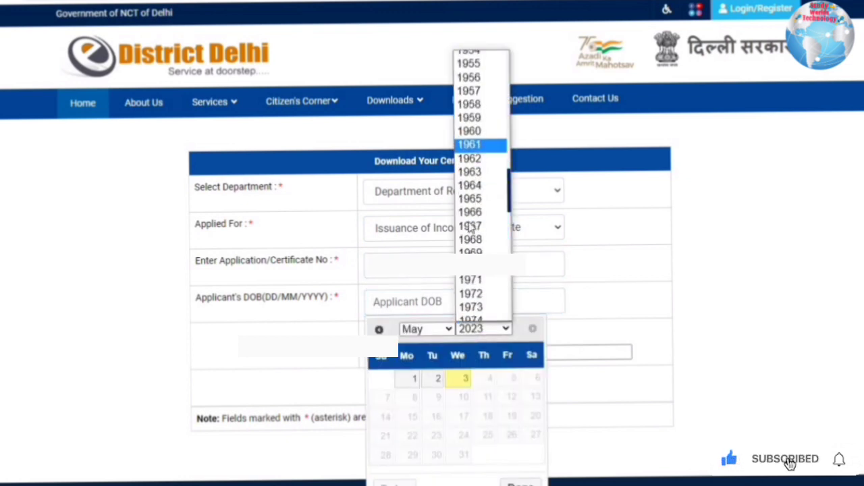
scroll(471, 227, "down", 4)
scroll(476, 175, "up", 2)
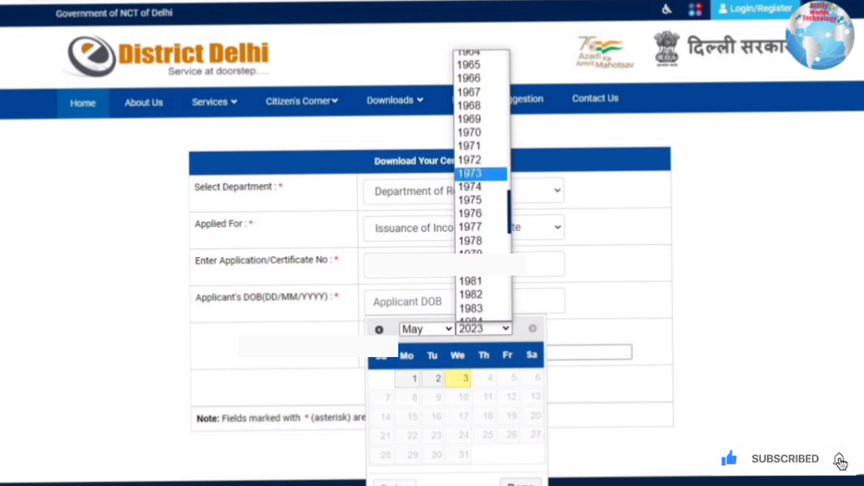
left_click(469, 146)
left_click(425, 330)
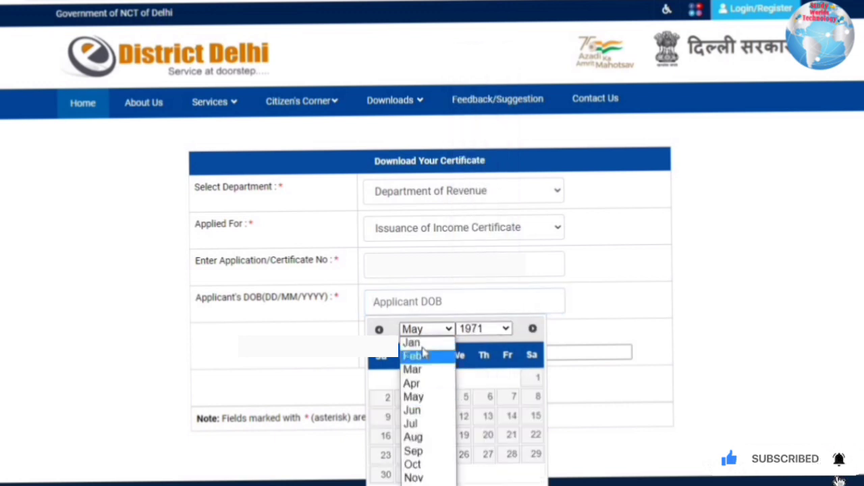
key("Return")
left_click(506, 377)
key("Tab")
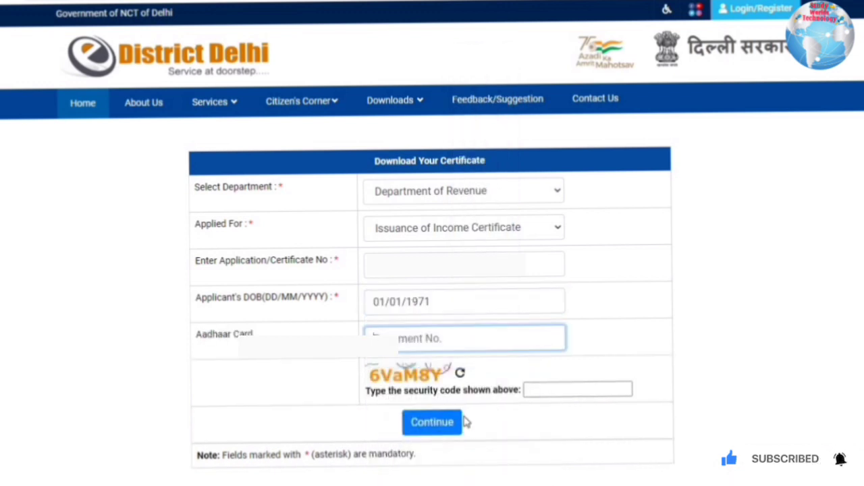
key("Tab")
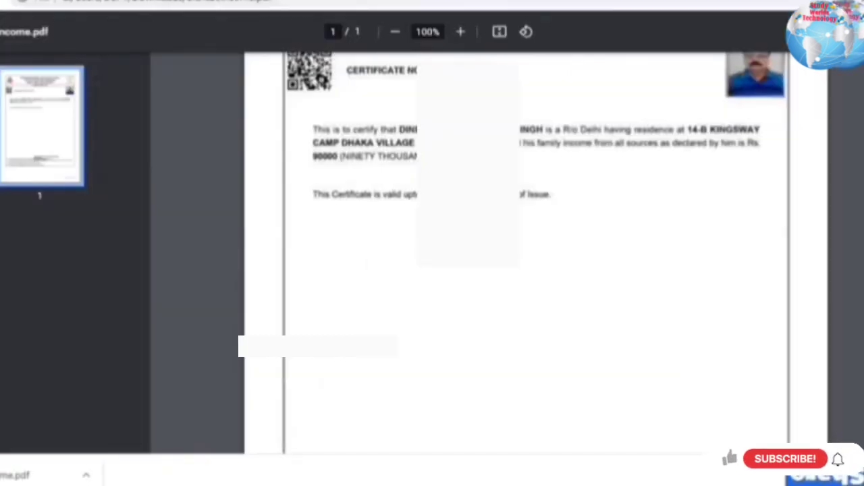
scroll(466, 313, "up", 2)
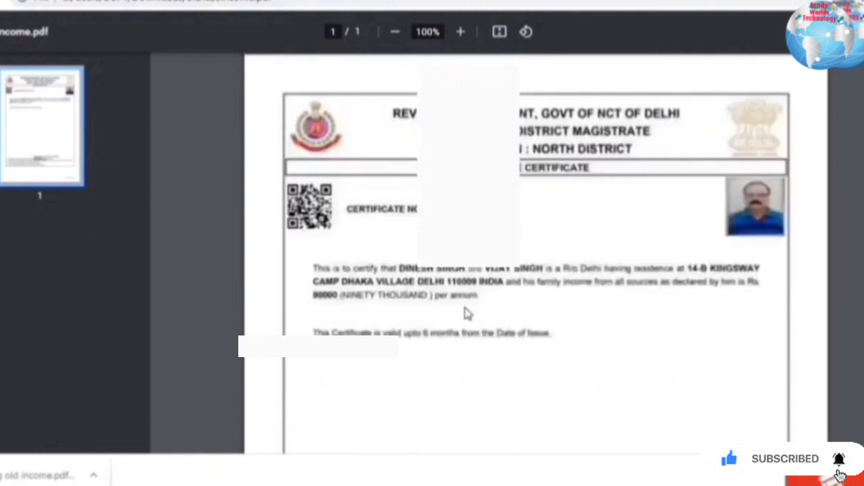
scroll(468, 314, "down", 1)
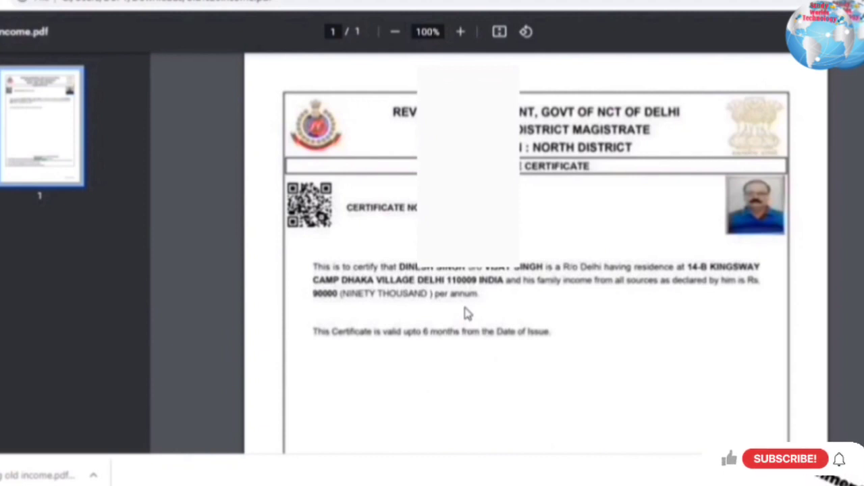
scroll(468, 314, "down", 3)
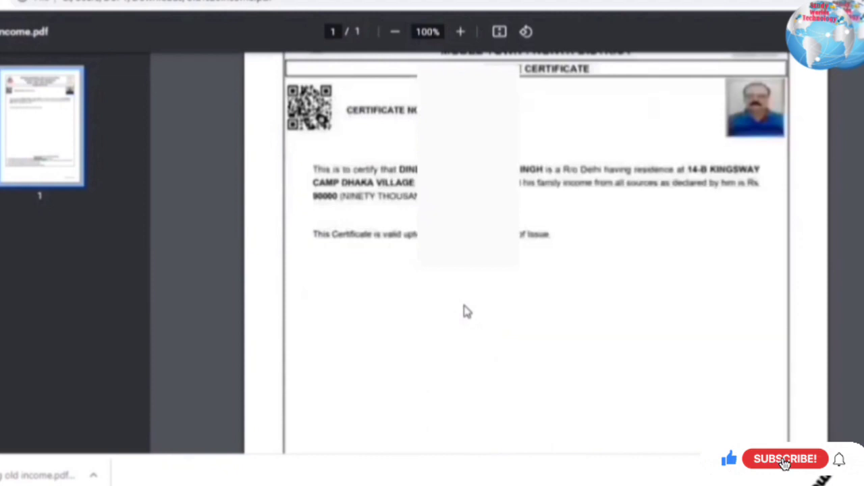
scroll(466, 310, "down", 2)
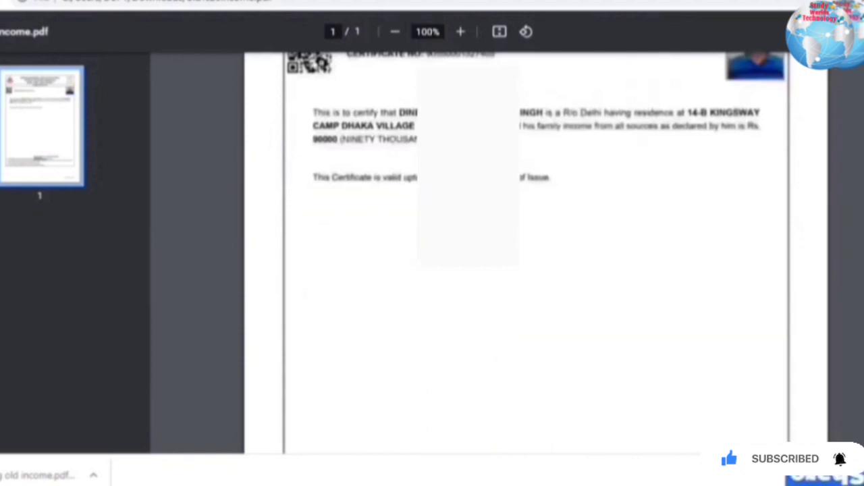
scroll(537, 250, "up", 1)
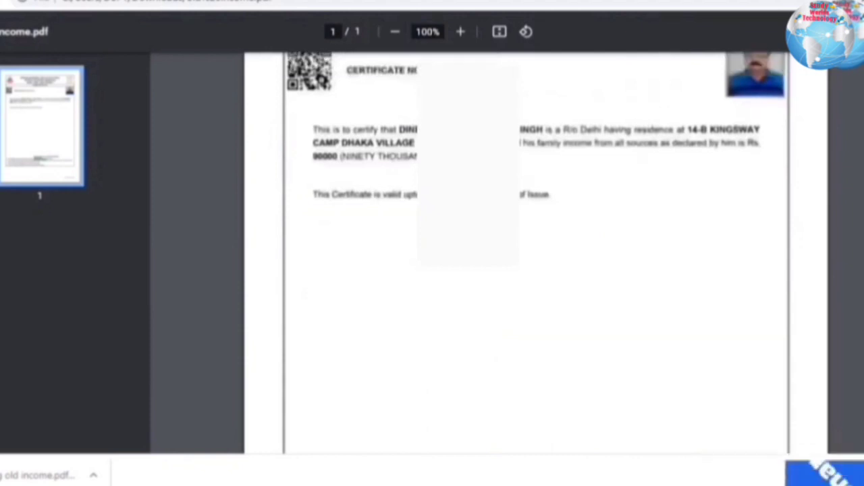